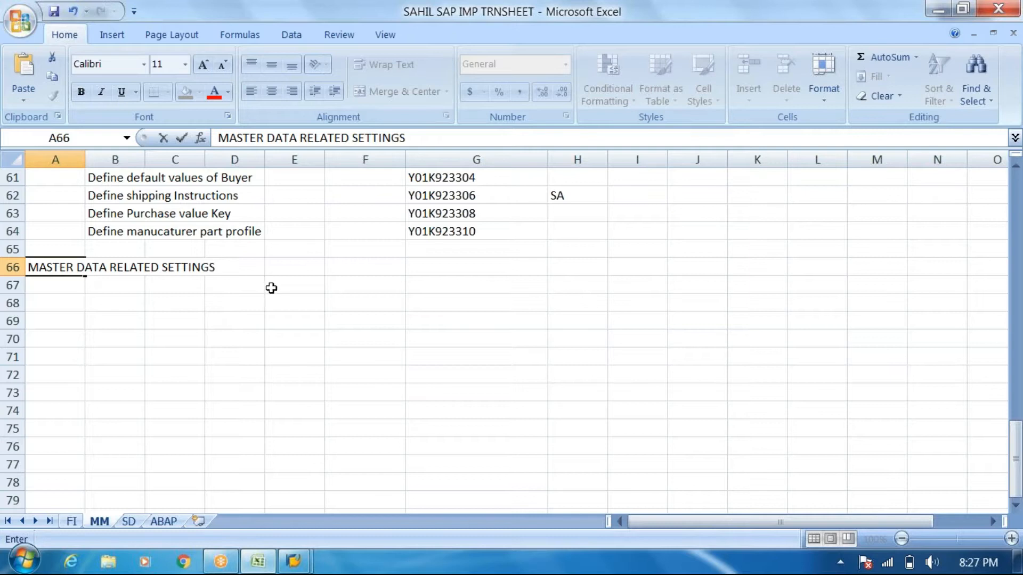
- Switch to SAP and expand Purchasing Info Record under Materials Management > Purchasing in the IMG structure
scroll(269, 308, up, 4)
scroll(256, 296, up, 3)
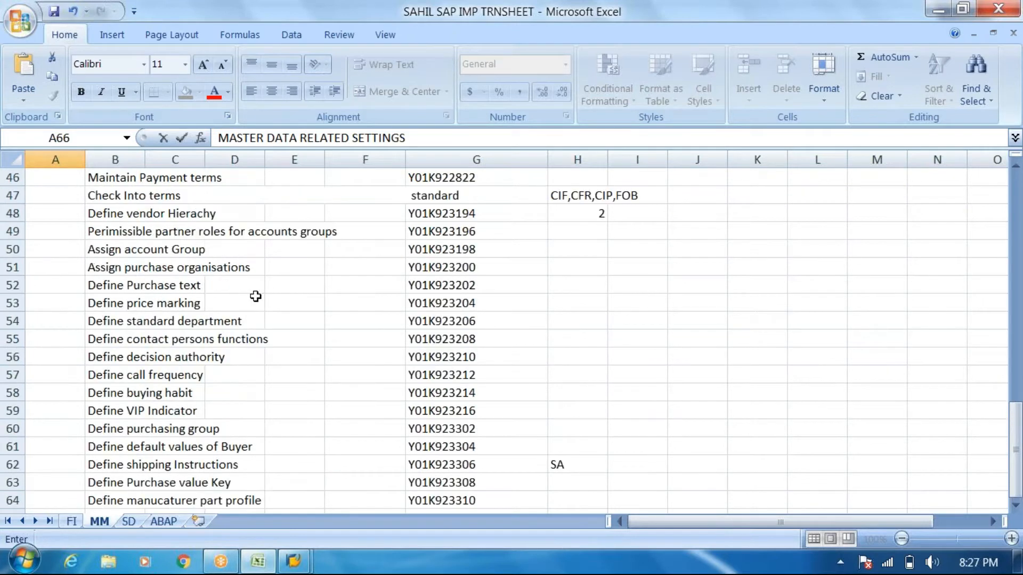
scroll(223, 277, down, 9)
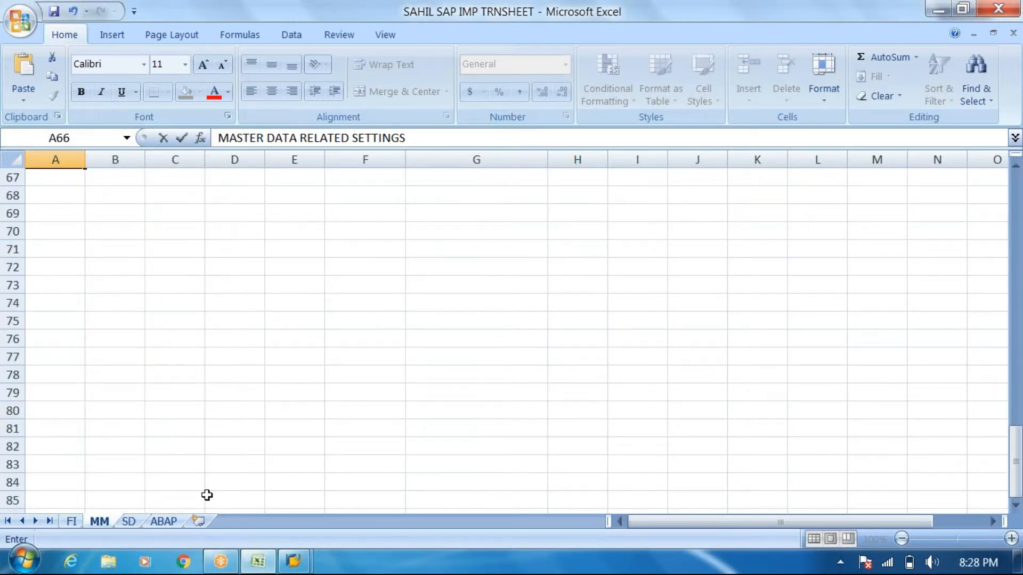
mouse_move(294, 562)
click(377, 520)
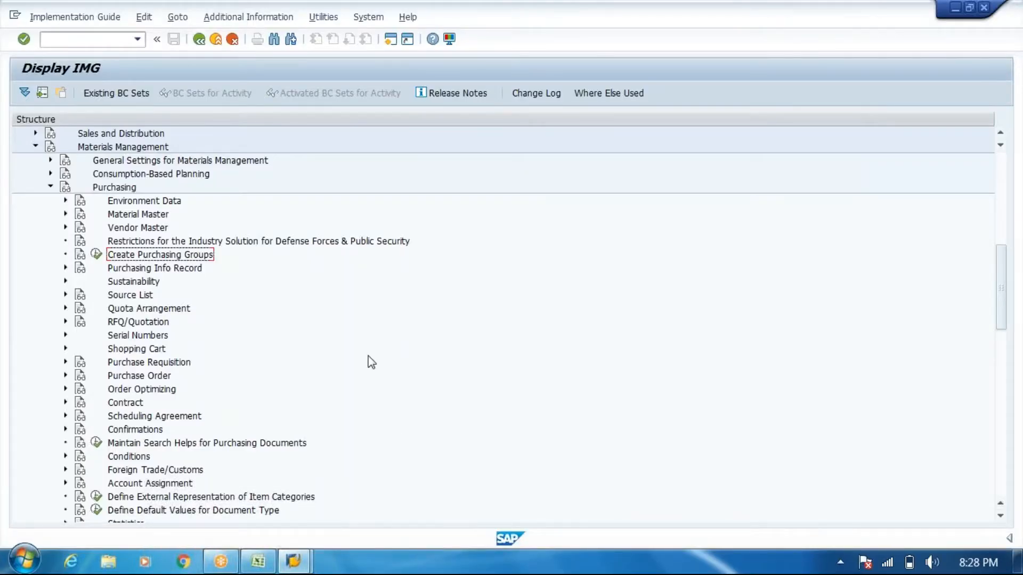
click(66, 268)
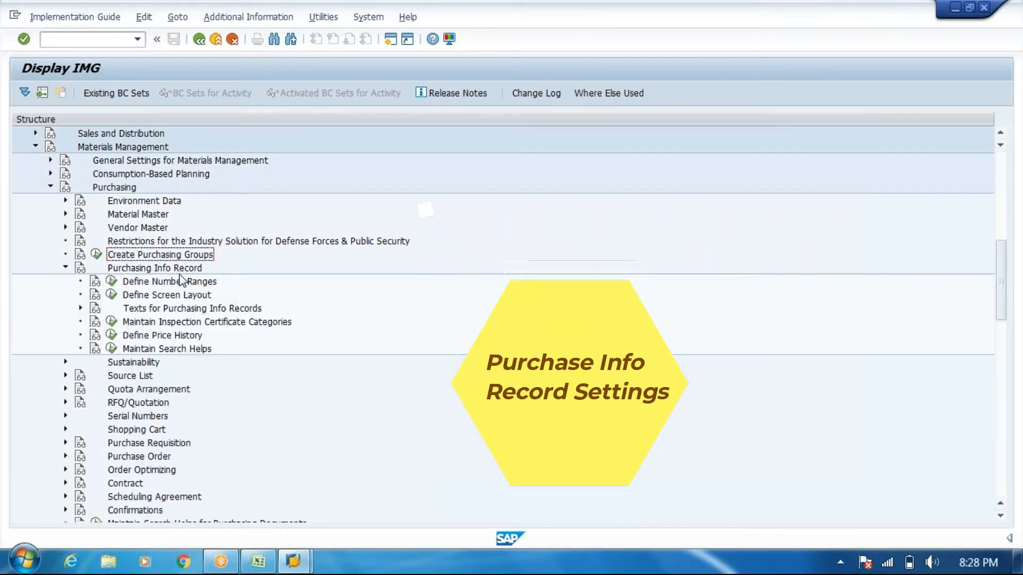
- Switch to the Excel tracking sheet and enter the heading "Purhcase info Record" in cell A68 of the MM sheet
click(258, 562)
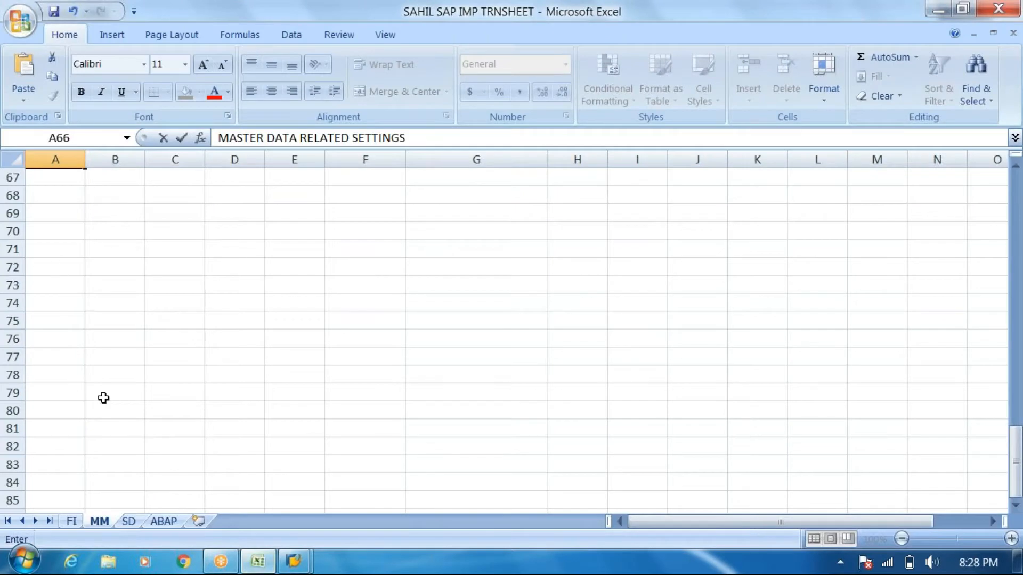
scroll(103, 398, up, 3)
click(55, 355)
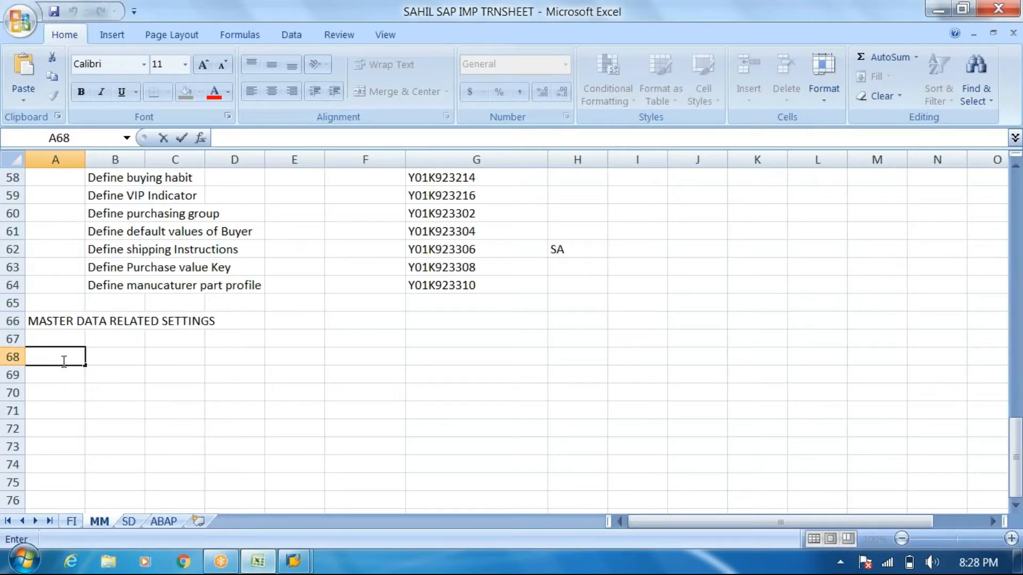
text(Purhcase info Record)
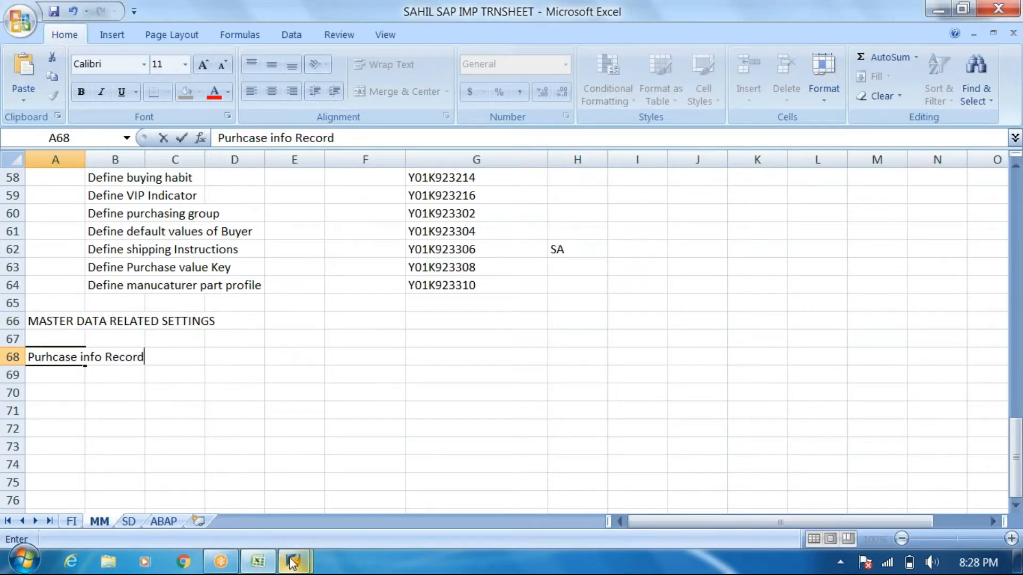
- Switch to SAP and open the purchasing info record number range intervals for editing from Define Number Ranges
mouse_move(292, 563)
click(351, 493)
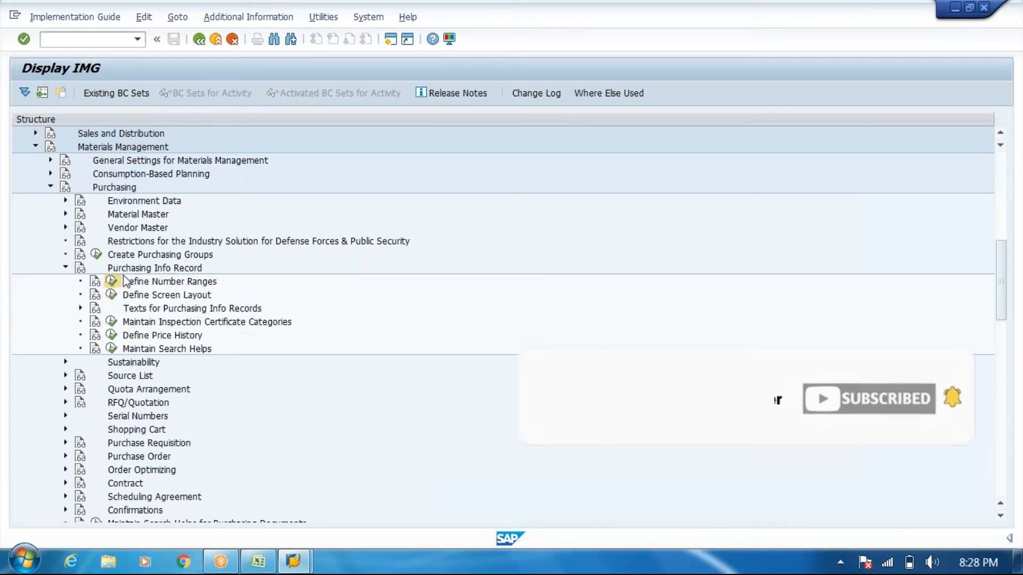
click(111, 281)
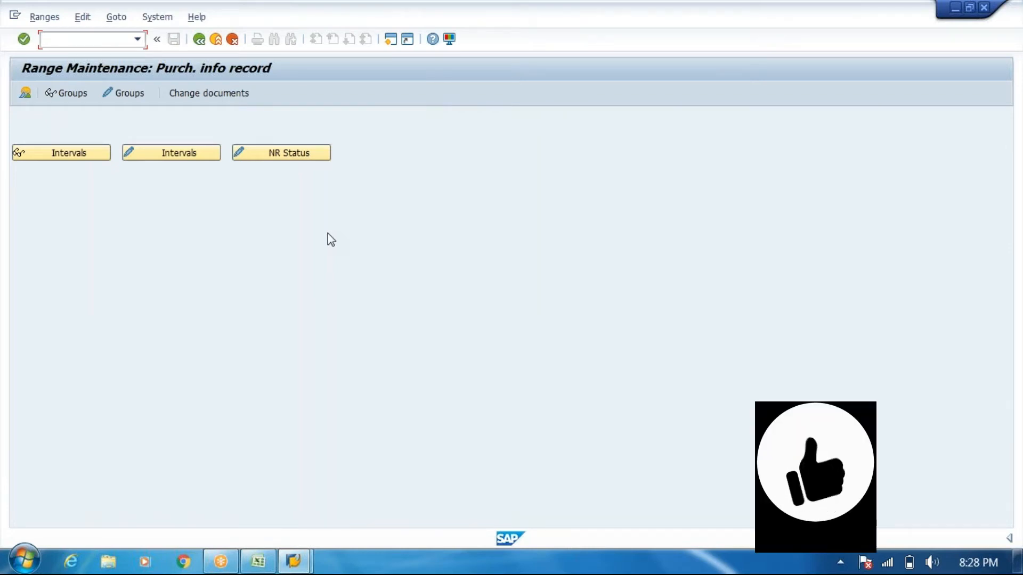
click(176, 153)
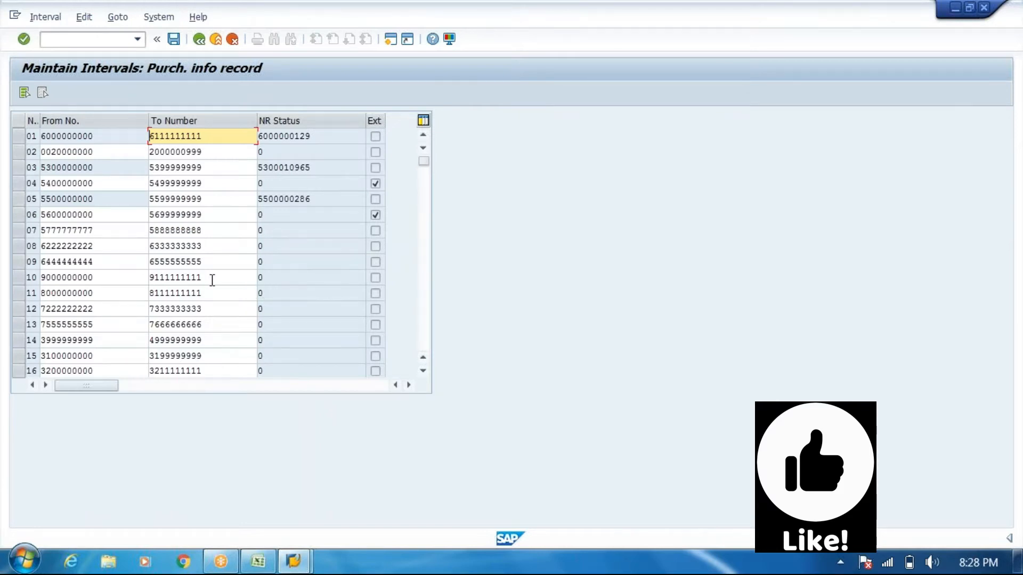
- Examine the existing number range intervals through to the last one, and return to the range maintenance overview
scroll(228, 326, down, 7)
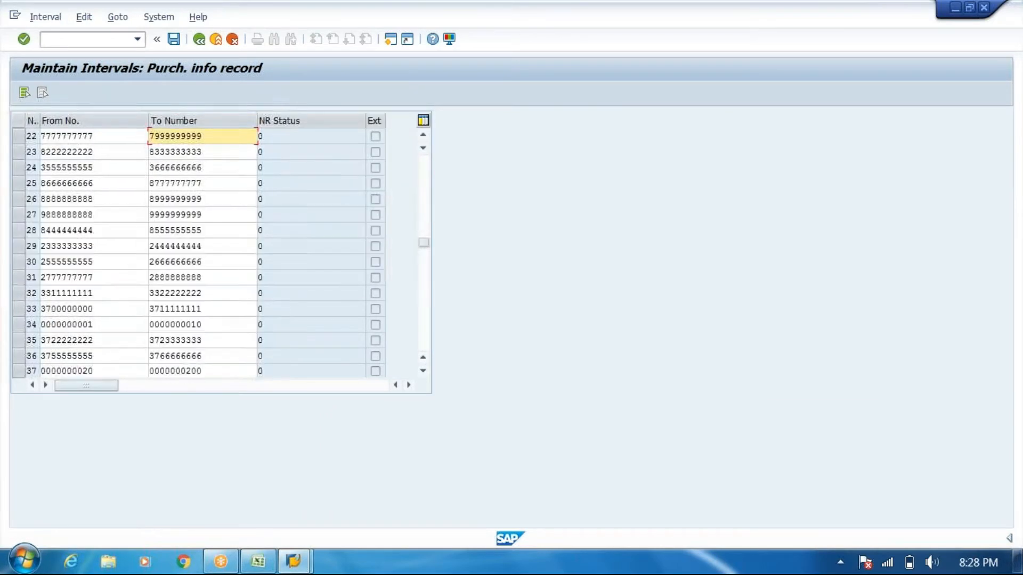
scroll(202, 250, down, 6)
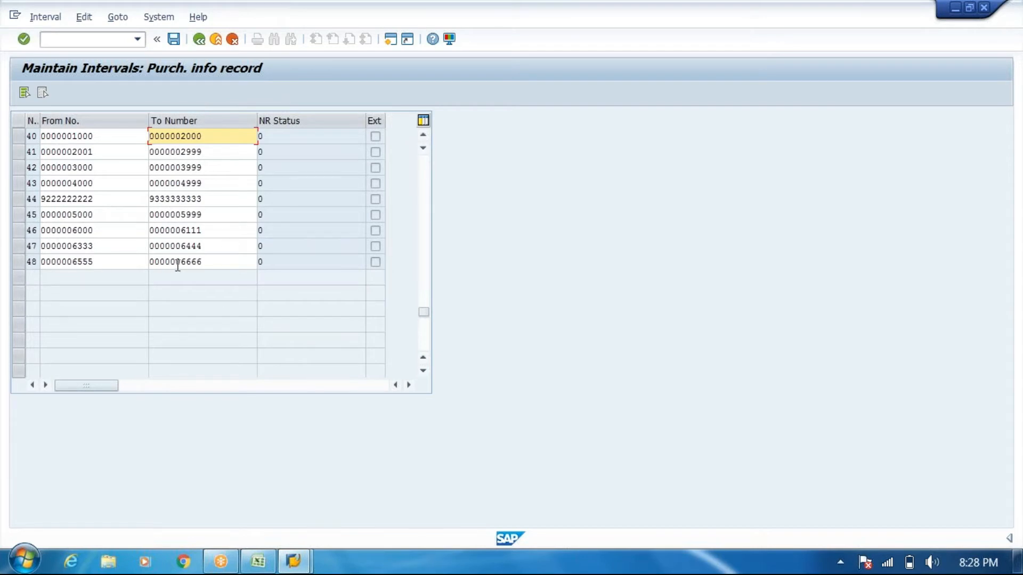
drag(180, 263, 203, 266)
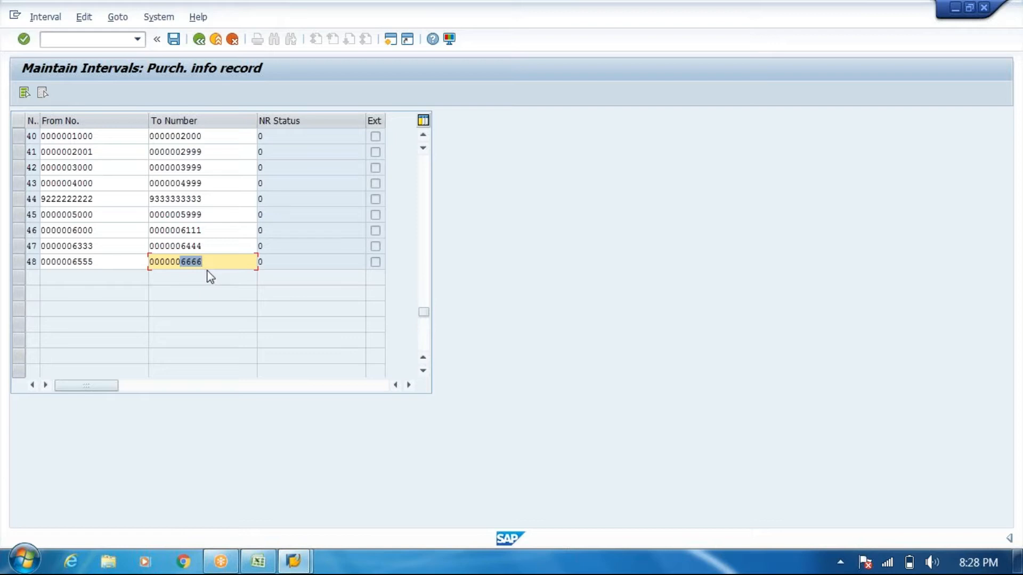
click(137, 273)
scroll(137, 273, up, 4)
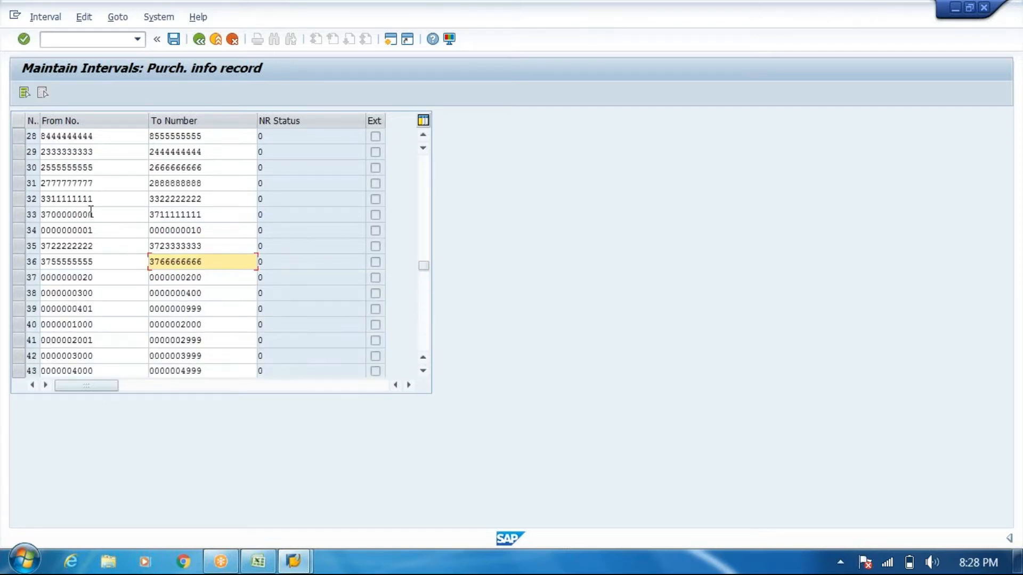
scroll(181, 289, down, 3)
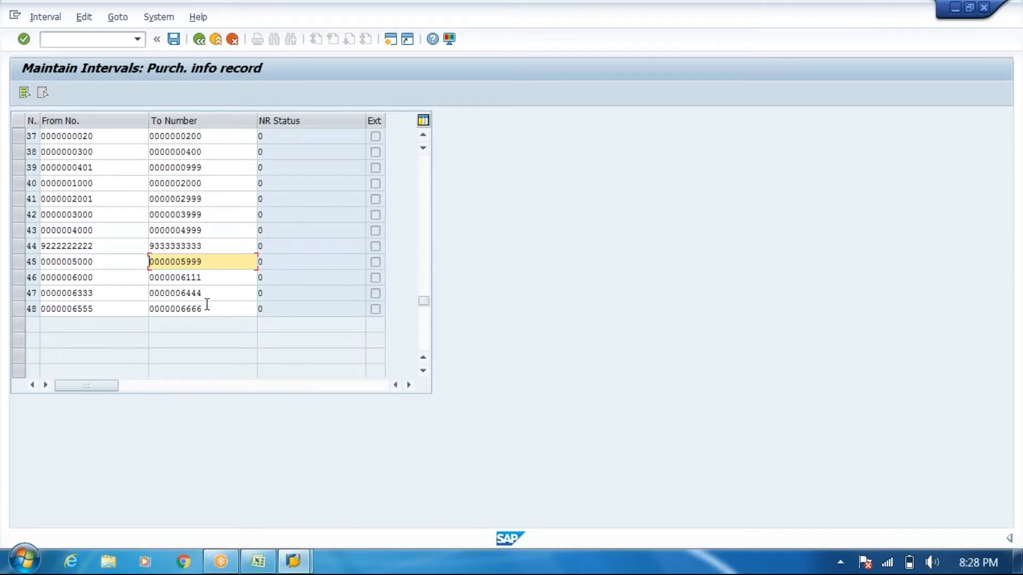
drag(180, 309, 235, 316)
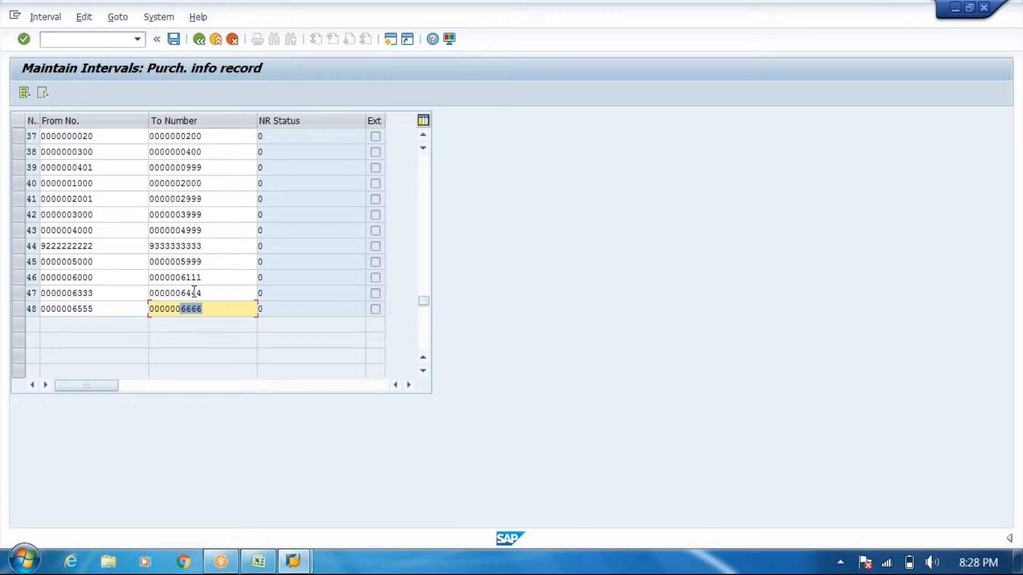
click(200, 40)
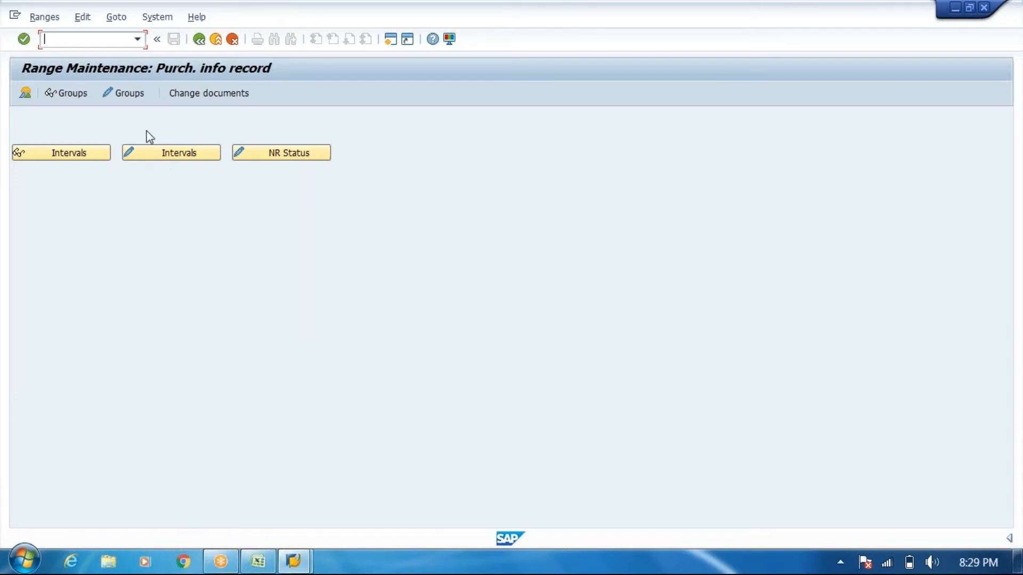
- Create a new number range group in group maintenance with an interval from 6788 to 6799
click(124, 96)
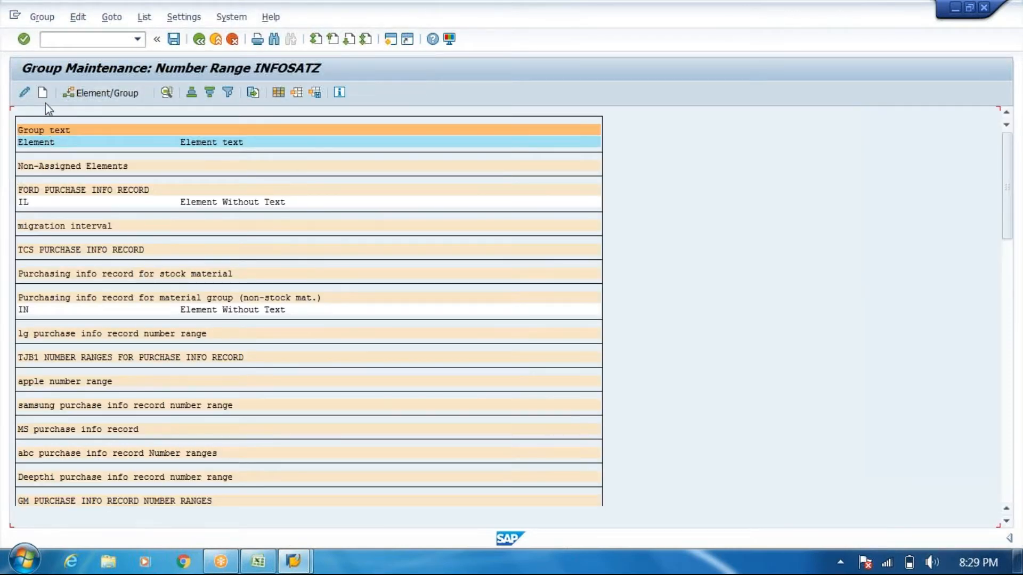
click(44, 92)
click(67, 234)
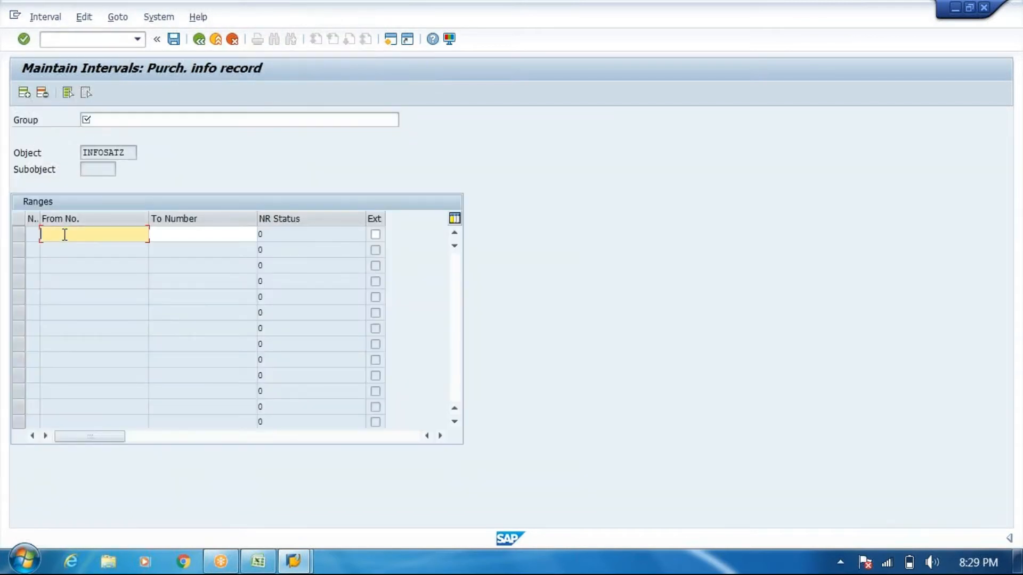
text(6788)
click(190, 235)
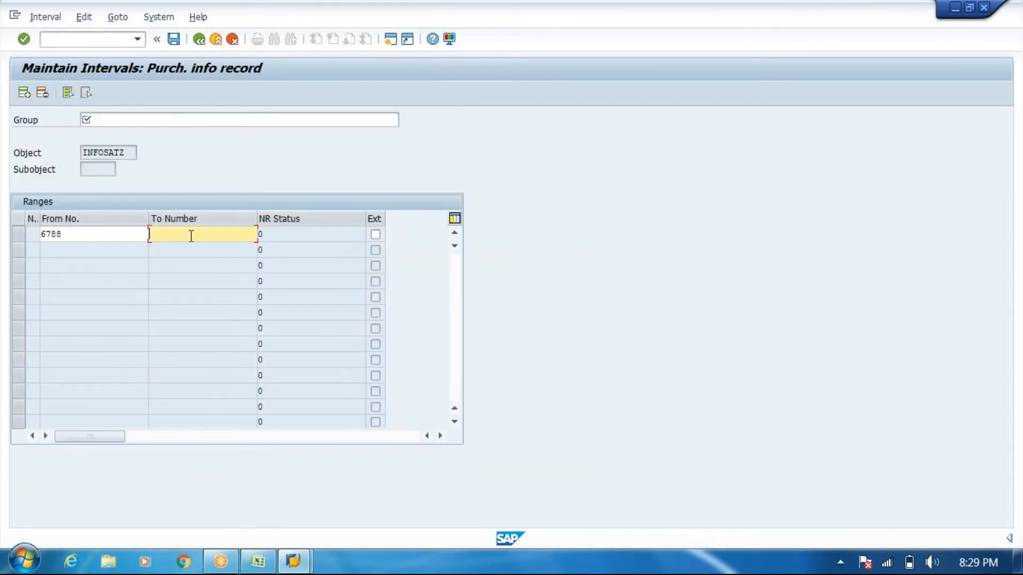
text(6799)
- Name the group with the project owner's first name followed by "purhcase info record Number ranges" and save it, accepting the transport notice
click(172, 119)
text(s)
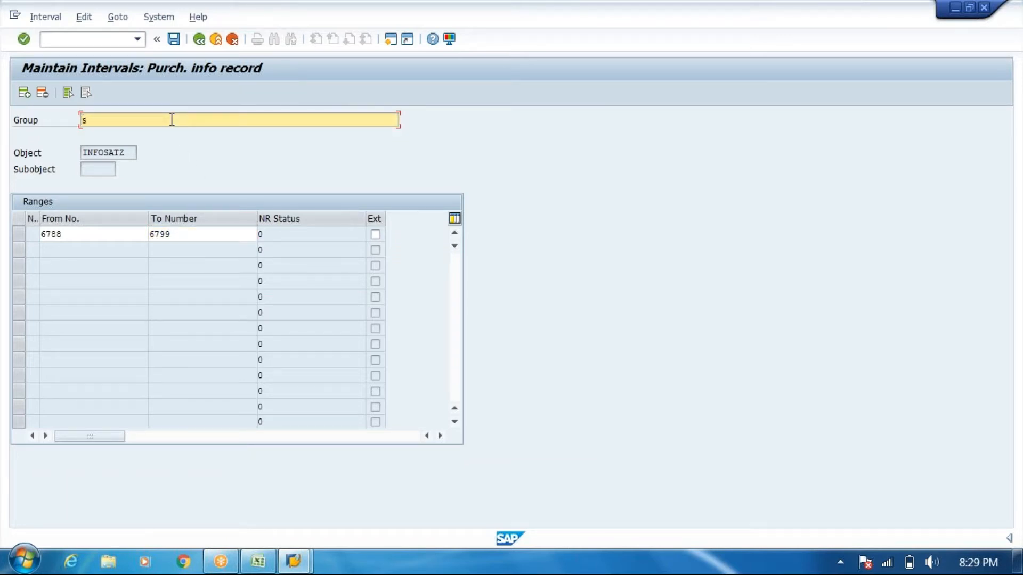
text(ahil purhcase infor)
key(BackSpace)
key(BackSpace)
text(record Number ranges)
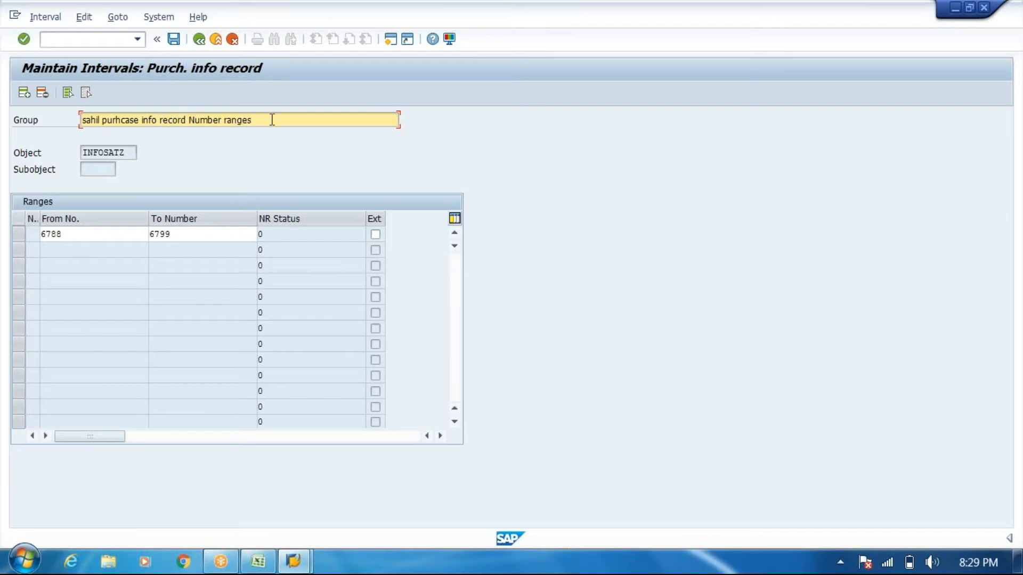
click(175, 40)
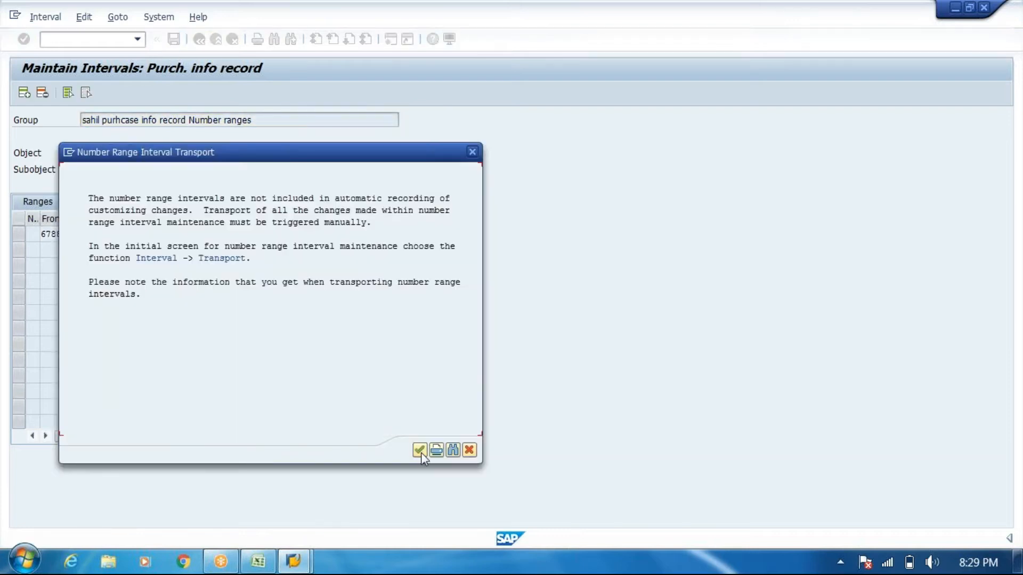
click(421, 451)
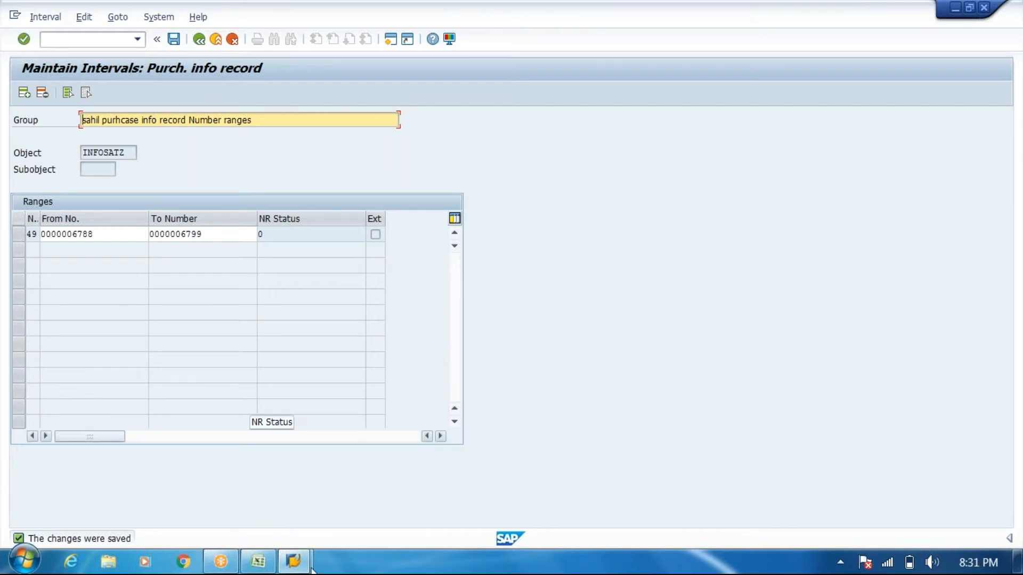
mouse_move(290, 566)
click(257, 492)
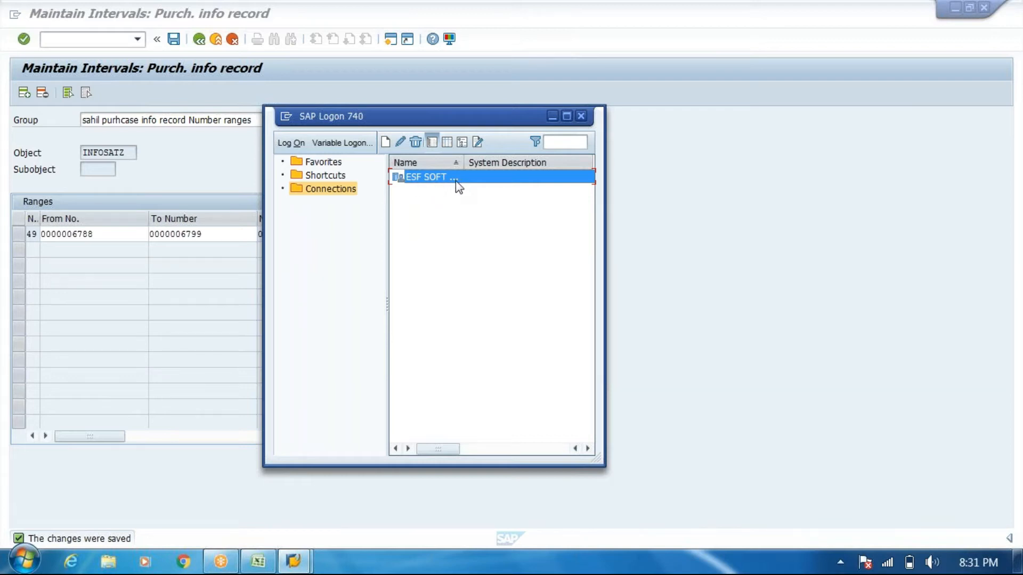
click(417, 198)
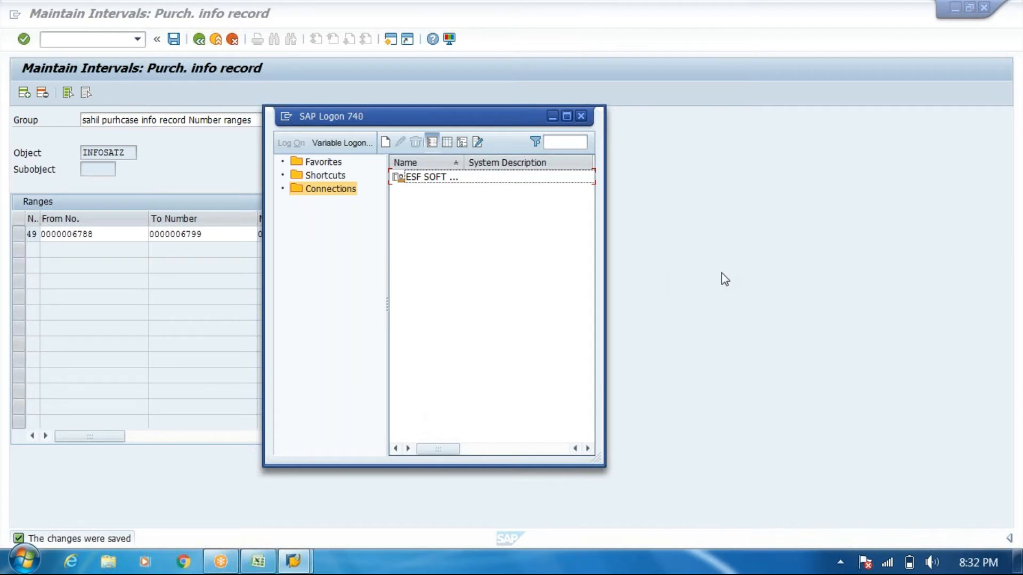
click(581, 117)
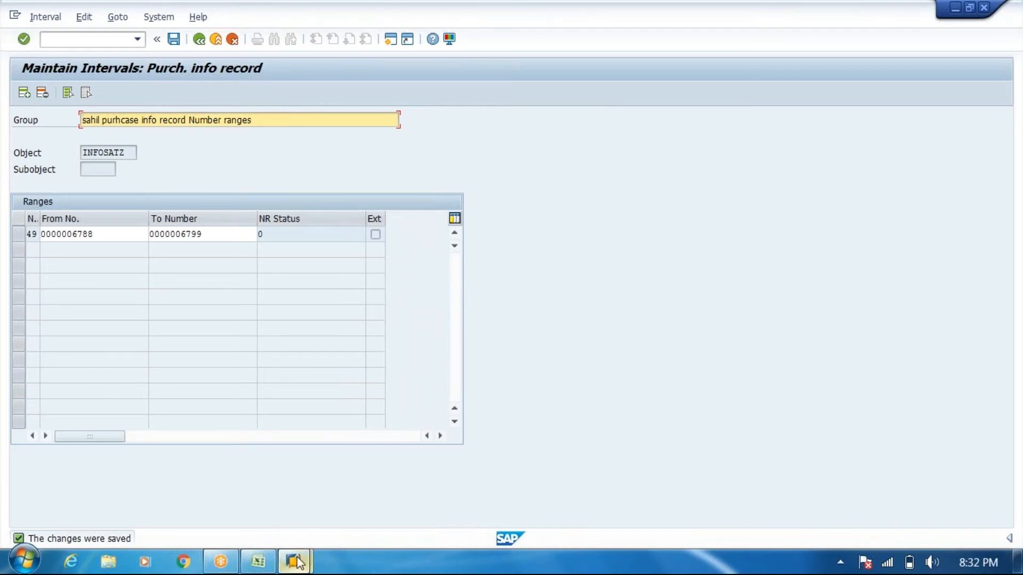
- Return to the group list, open the newly created group, and check its interval number
click(201, 41)
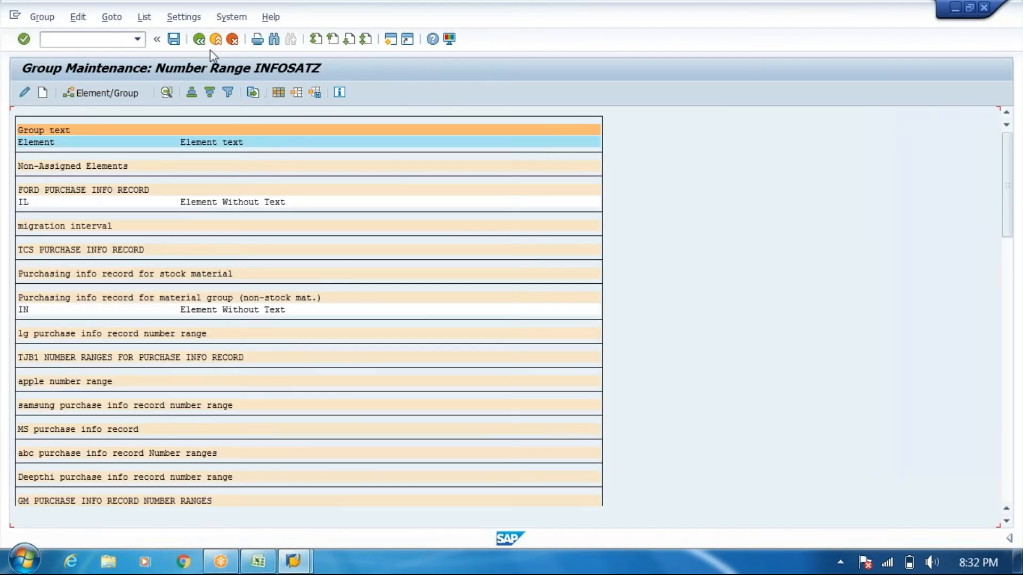
scroll(1007, 469, down, 15)
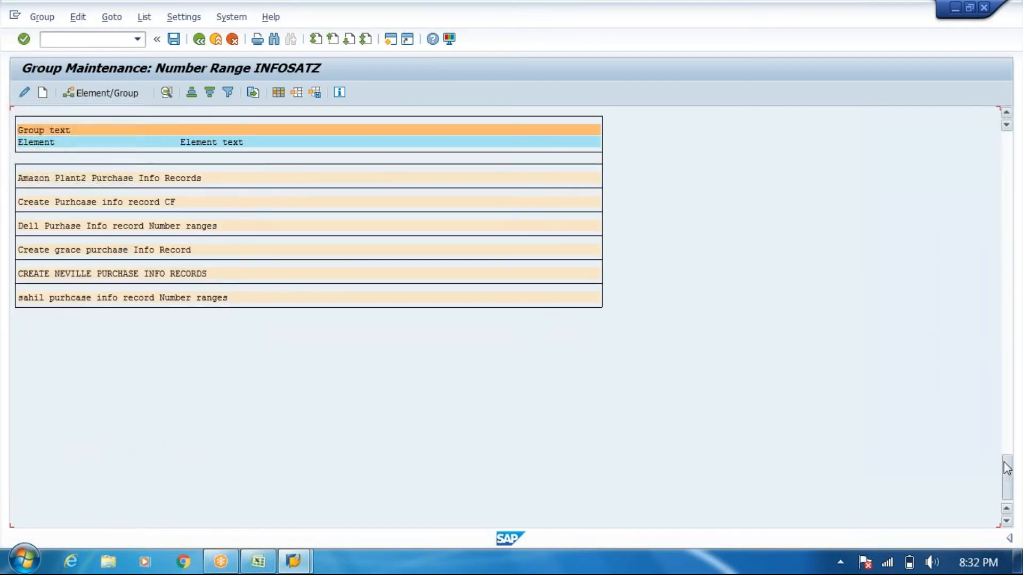
double_click(149, 298)
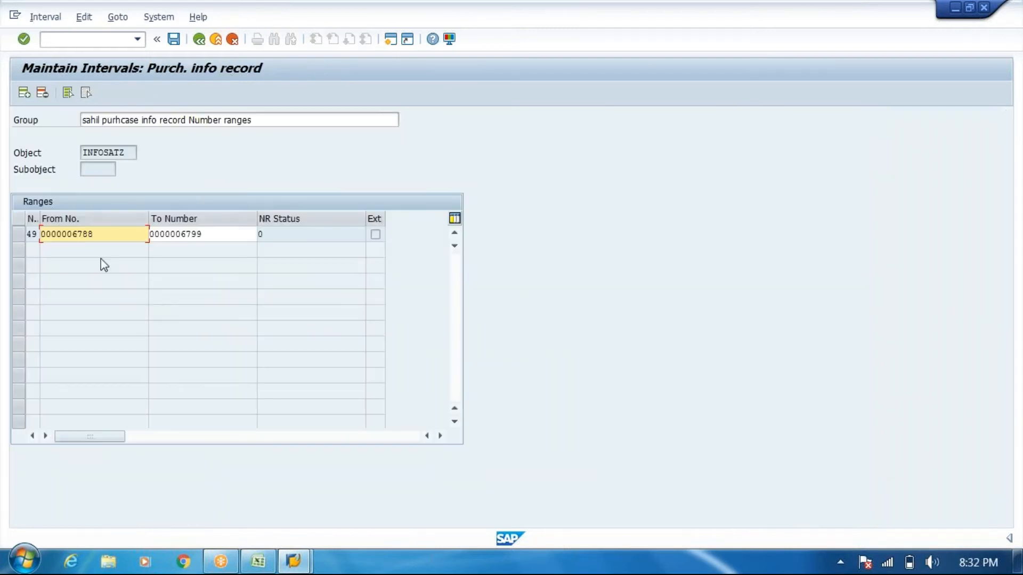
click(31, 235)
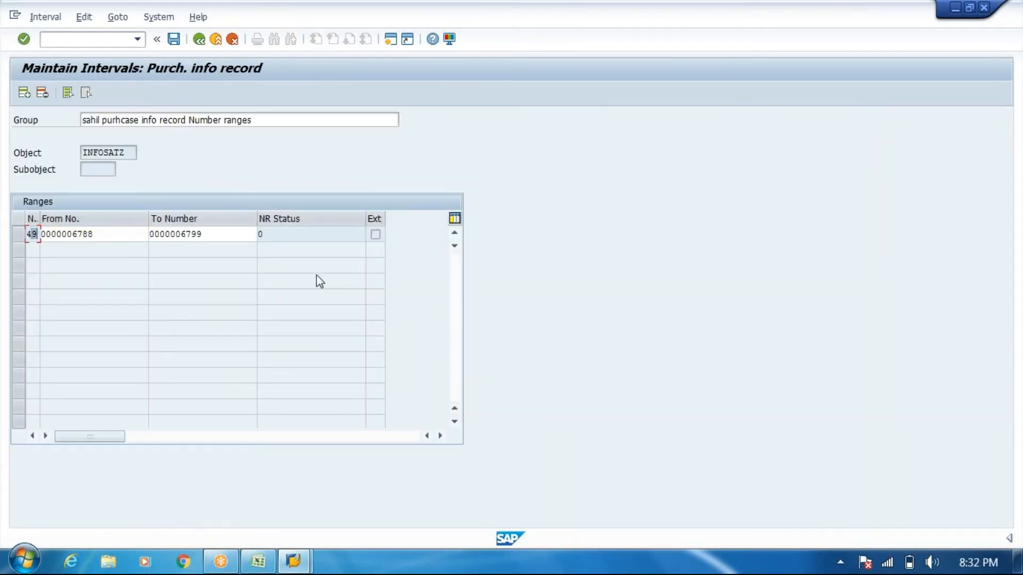
- Switch to the Excel transport sheet and log "Define Number ranges for Purchase Info record" in C69 with "no trn" in H69
click(258, 561)
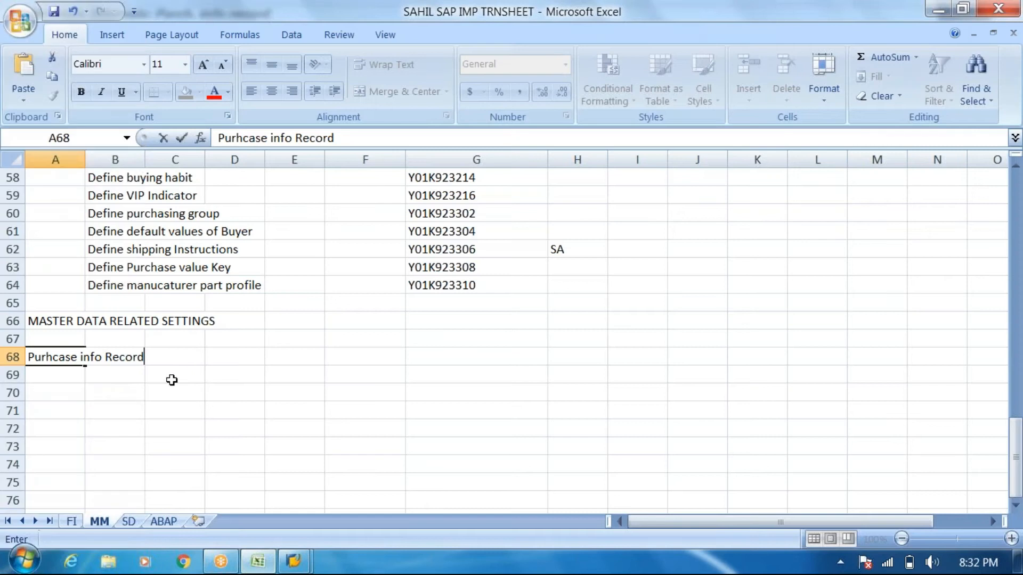
click(173, 376)
text(Def)
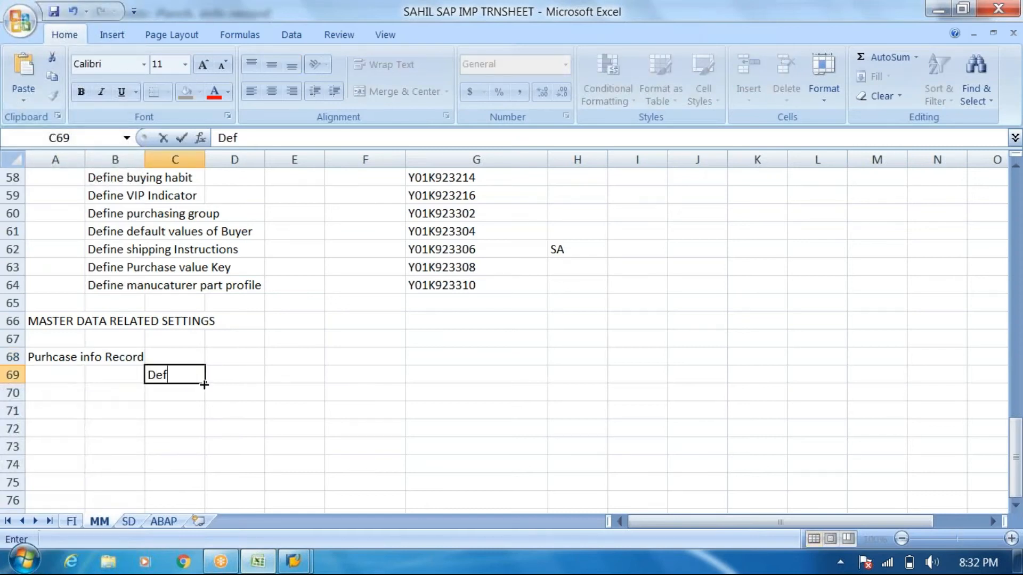
text(ine Number ranges )
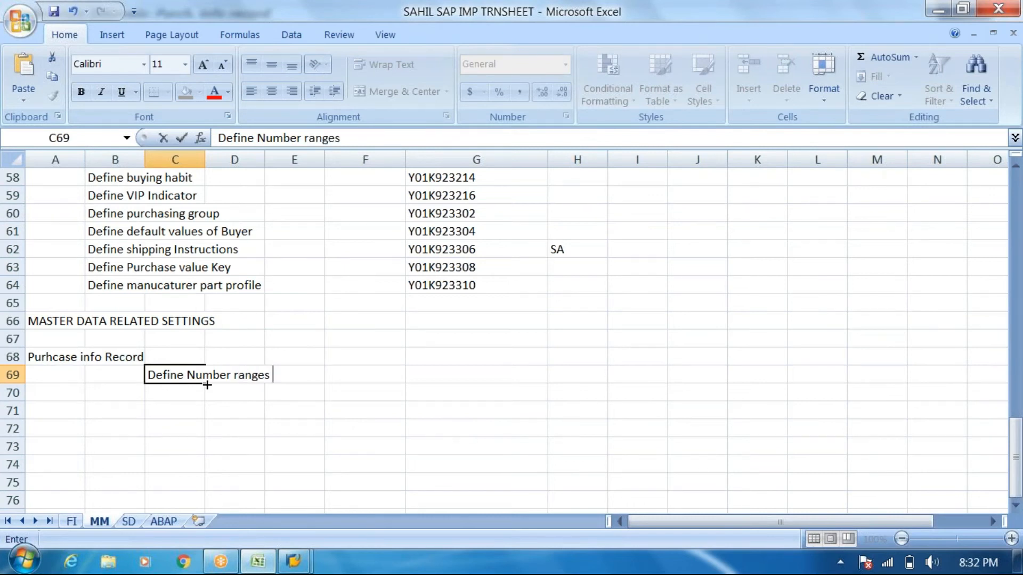
text(for Purchase In)
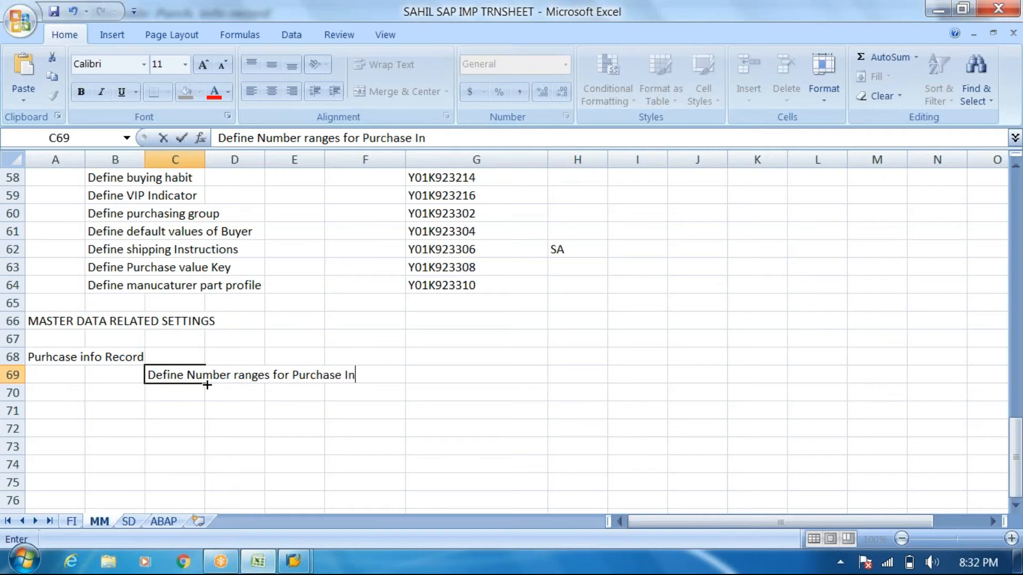
text(for r)
key(BackSpace)
key(BackSpace)
key(BackSpace)
text(rea)
key(BackSpace)
text(cr)
key(BackSpace)
text(ord)
key(F2)
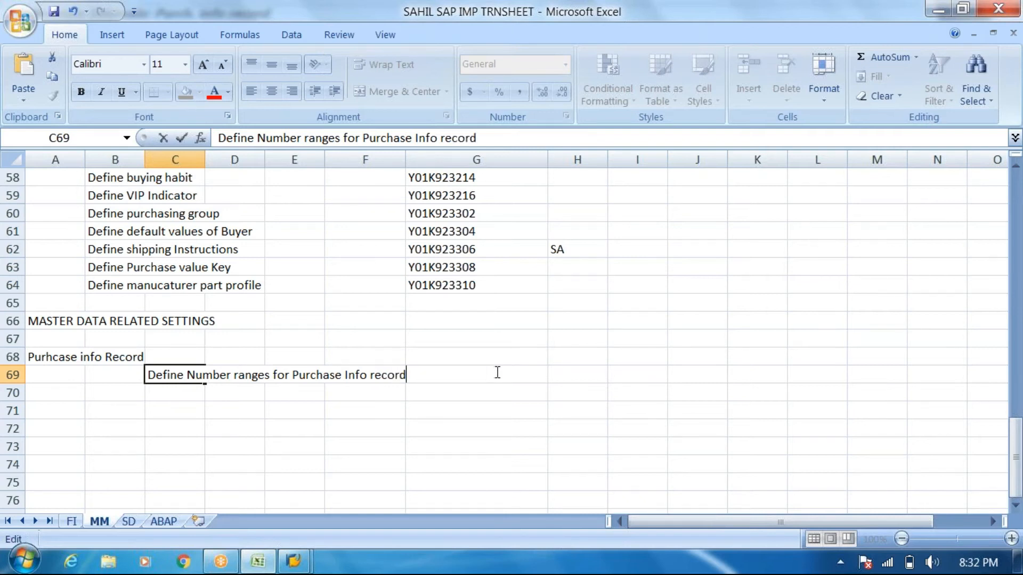
click(569, 380)
text(no trn)
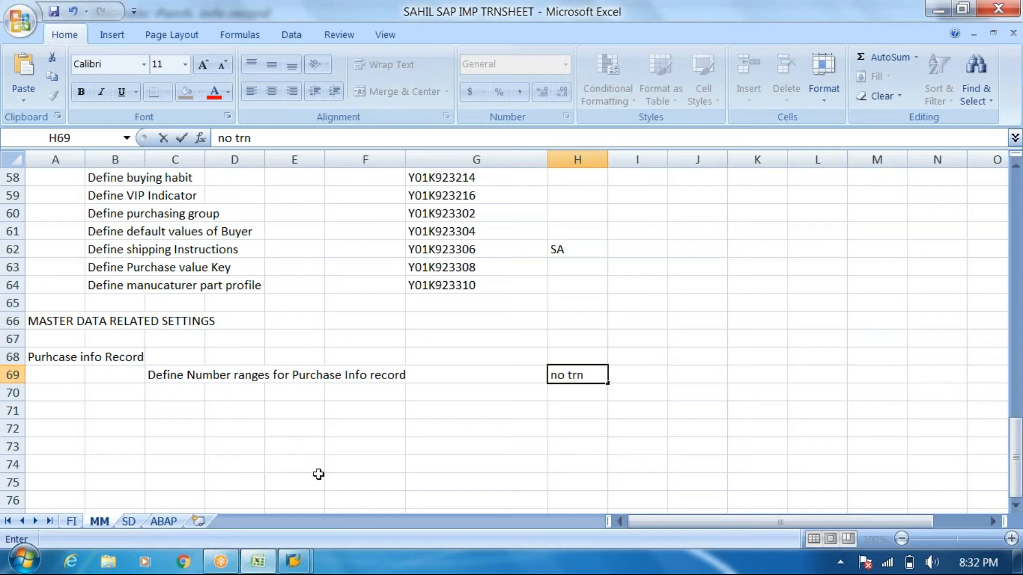
- Switch back to SAP, leave number range maintenance, and open Define Screen Layout for the purchasing info record
click(294, 562)
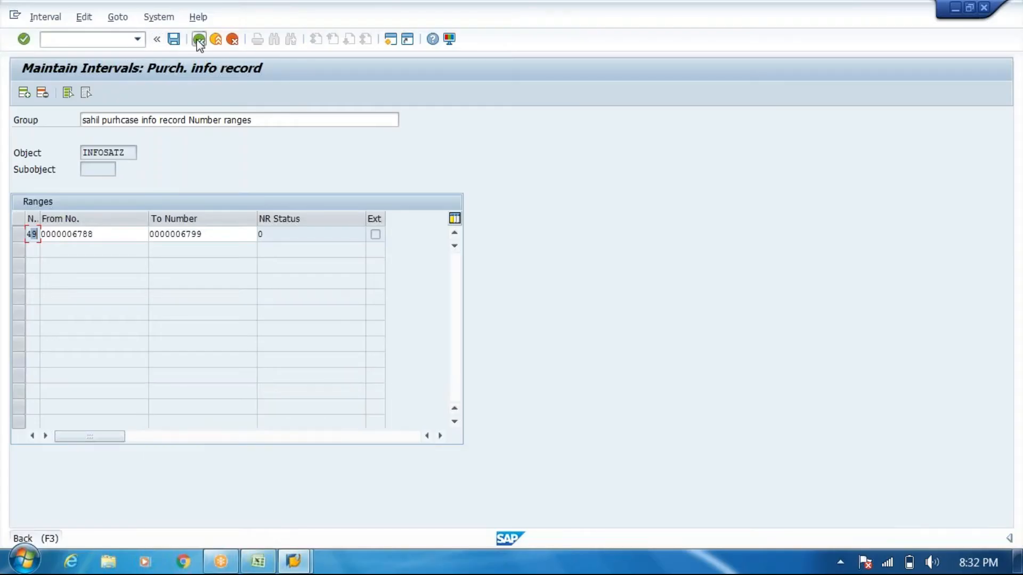
click(199, 41)
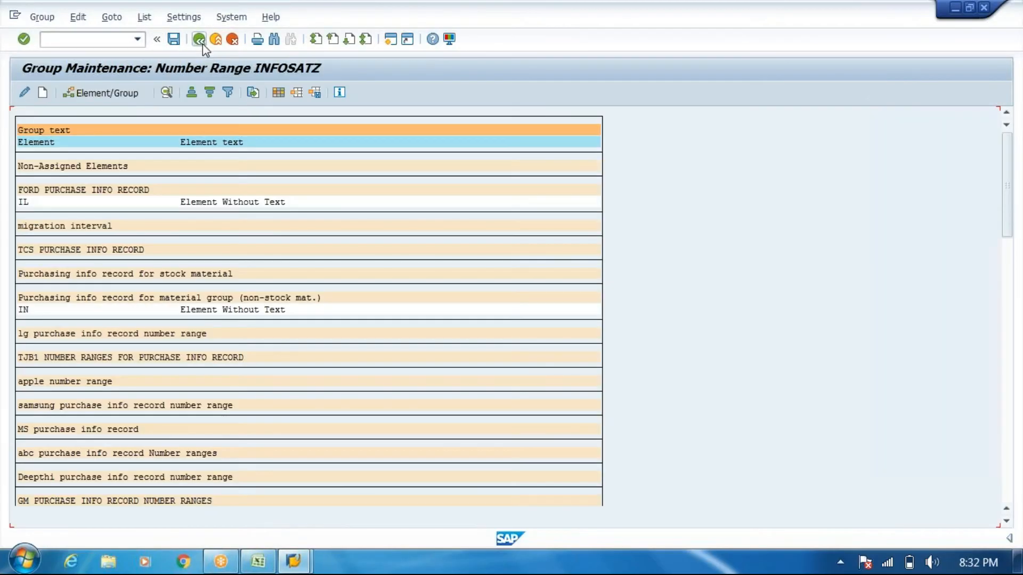
click(201, 41)
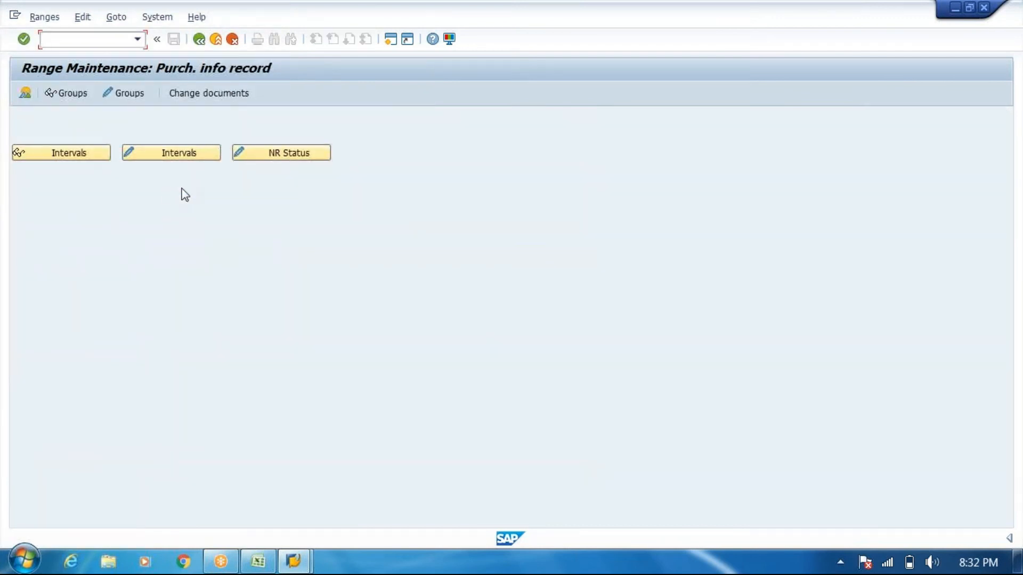
click(200, 40)
click(196, 295)
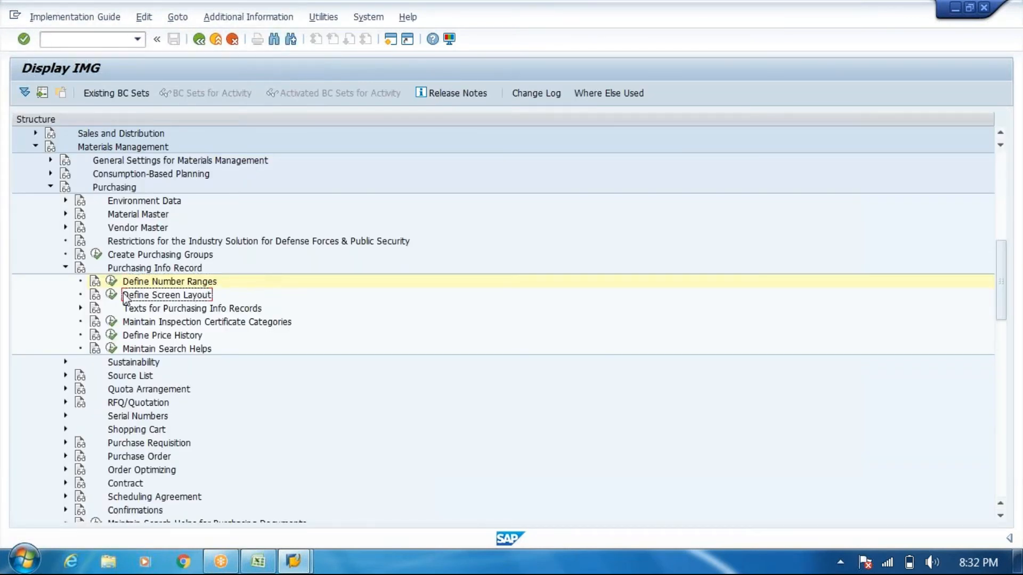
click(112, 295)
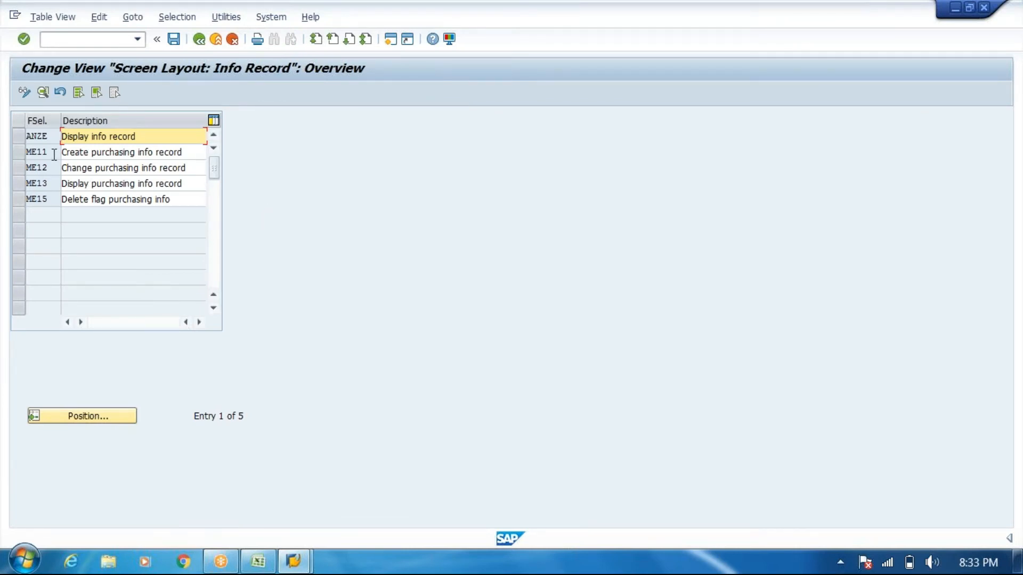
- Examine the screen layout entries for creating, changing and displaying info records: ME11, ME12 and ME13
drag(192, 152, 17, 128)
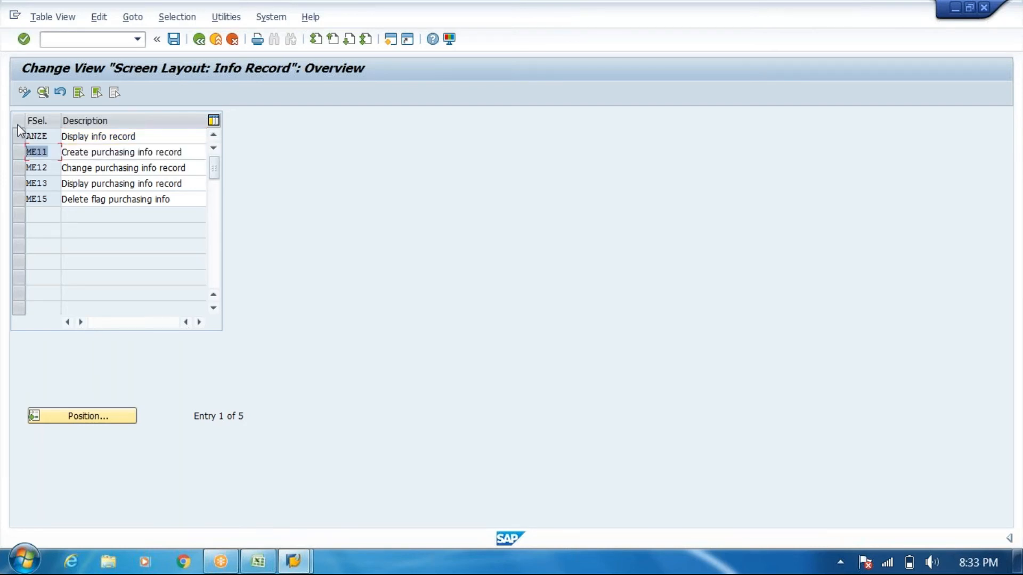
drag(200, 168, 8, 168)
drag(195, 183, 24, 183)
- Start transaction ME11 in a new session and look at the purchasing organization field on its initial screen
click(394, 41)
text(me11)
key(Return)
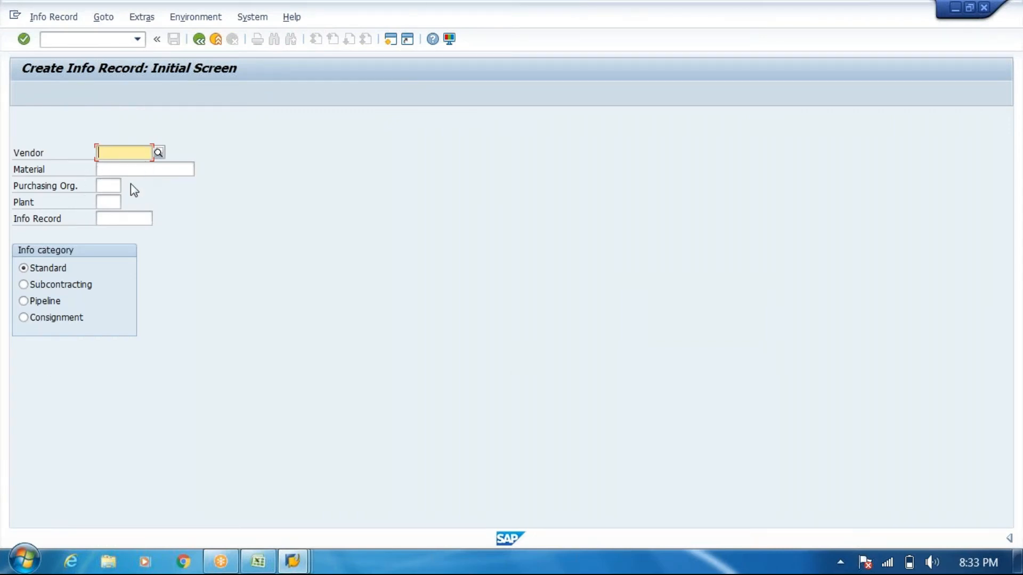
click(105, 186)
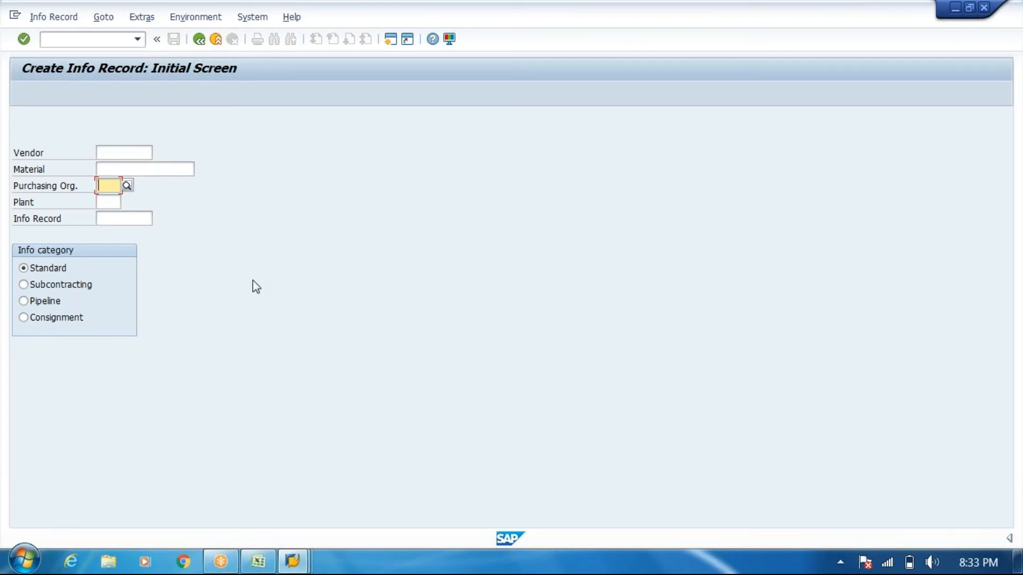
- Exit the info record creation screen, switch to the screen layout session, and return to the IMG structure
click(199, 39)
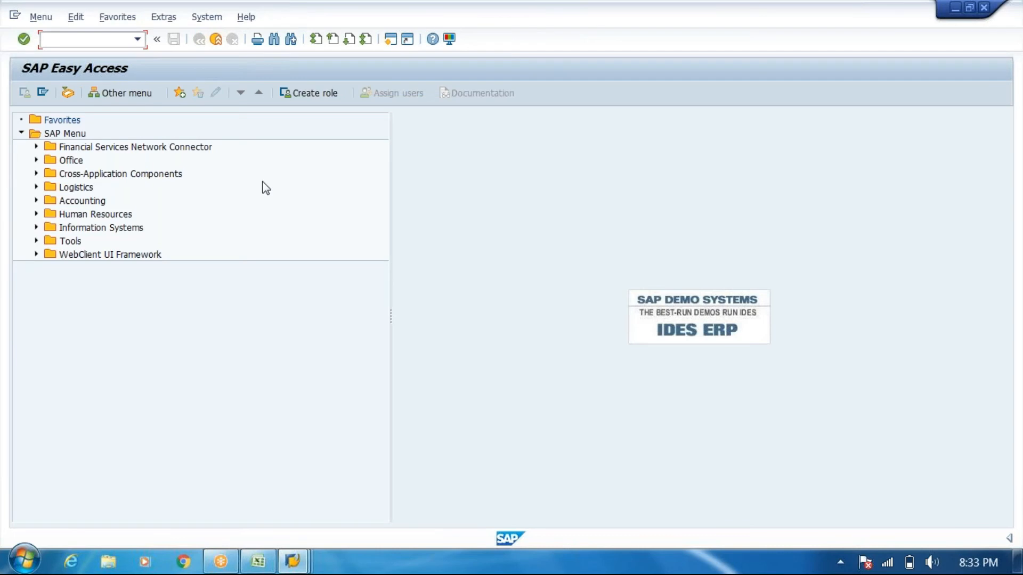
click(292, 561)
click(319, 463)
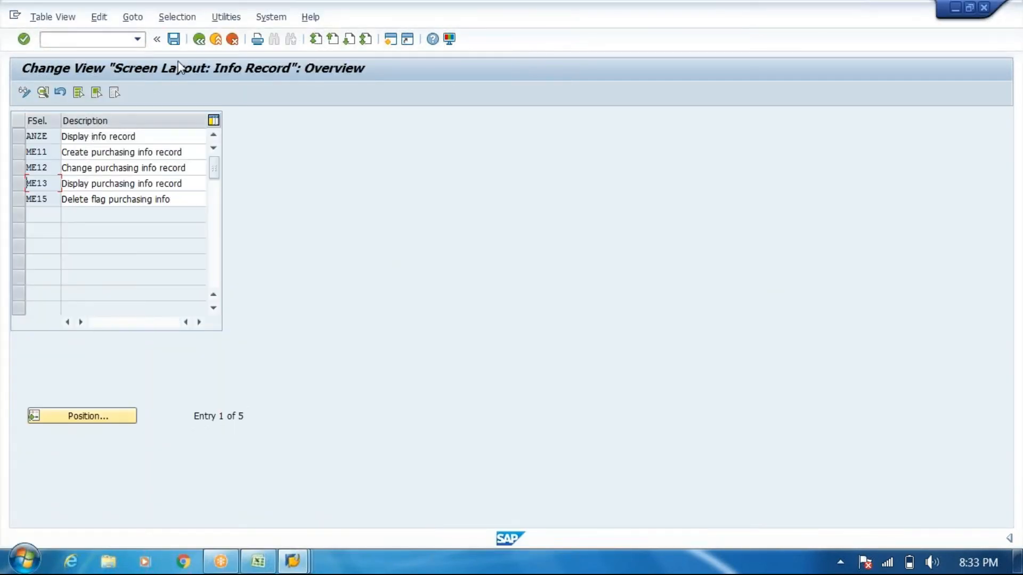
click(201, 44)
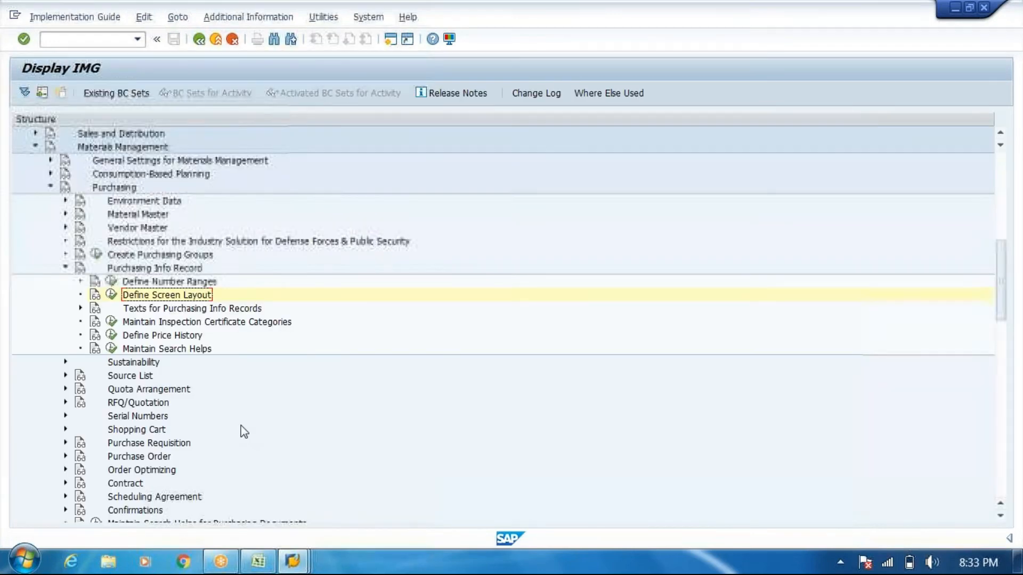
- Switch to the Excel transport sheet and log "Define screen Layout" with the note "Only T CODE ME11" in C70
click(258, 561)
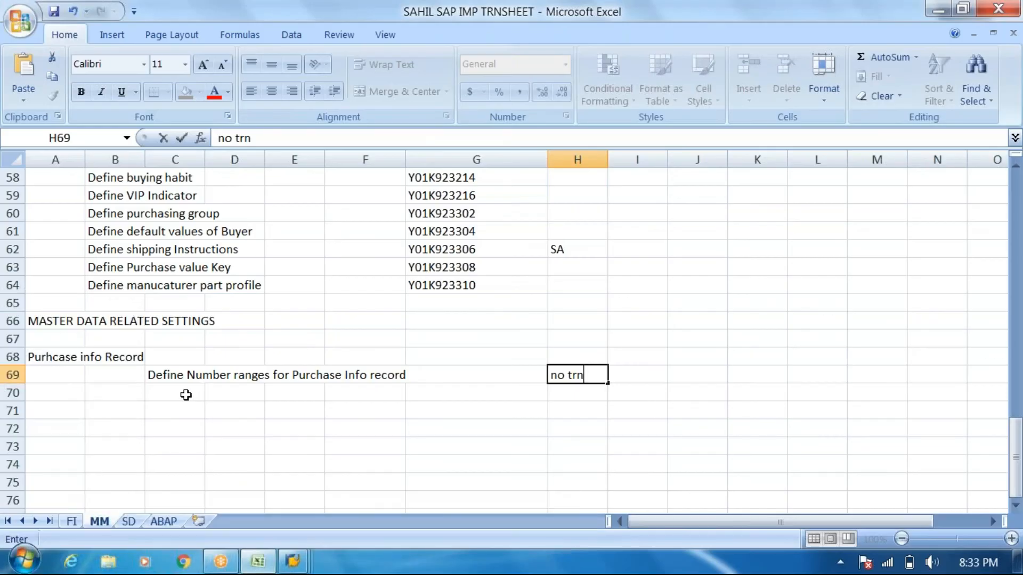
click(193, 395)
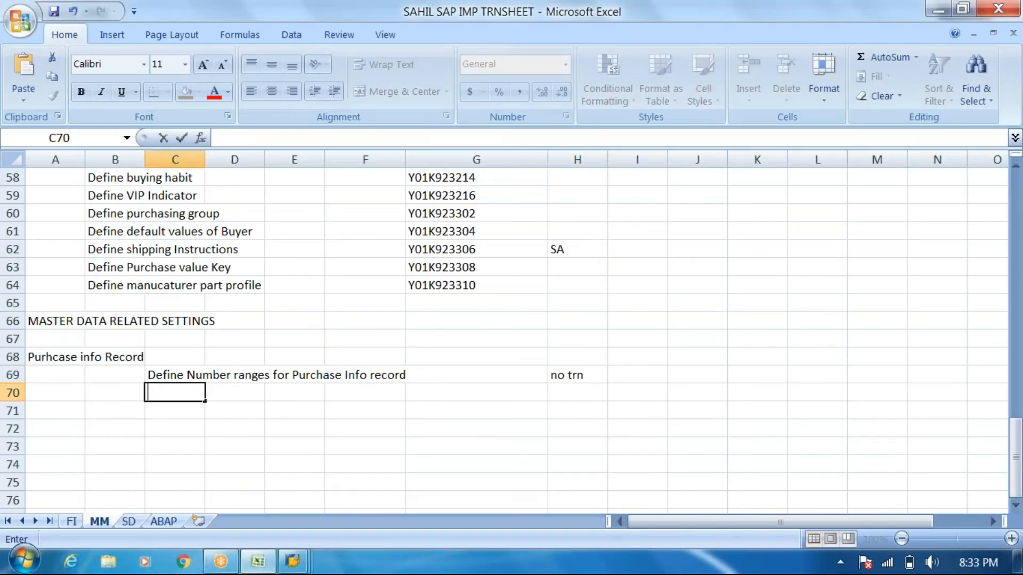
text(Define )
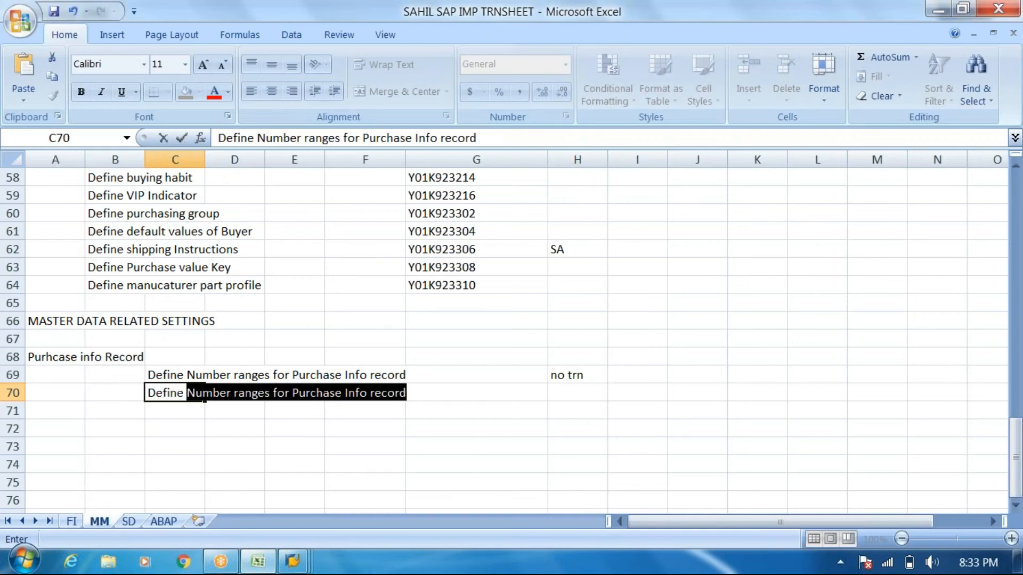
text(screent)
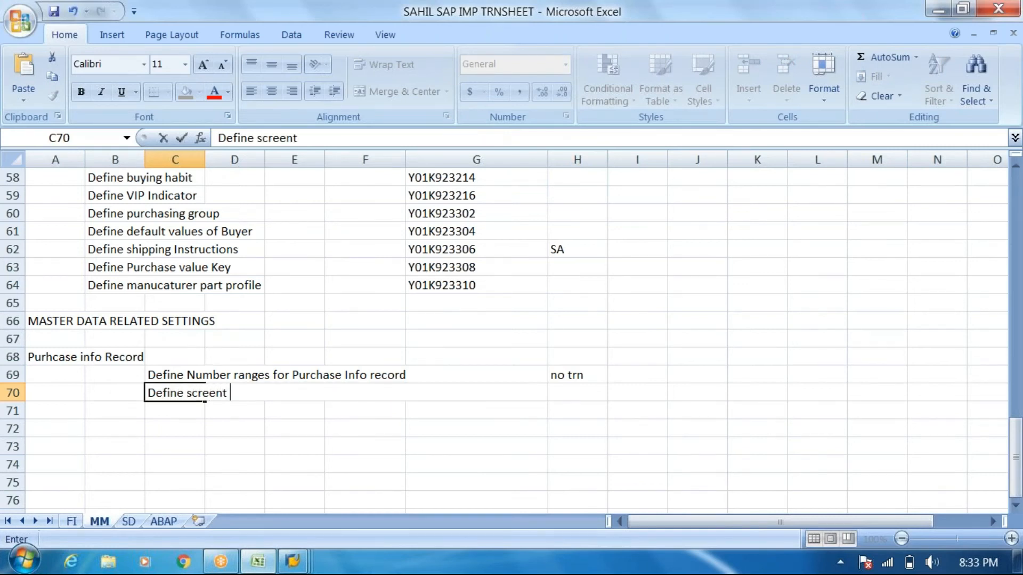
key(BackSpace)
text(Layout    O)
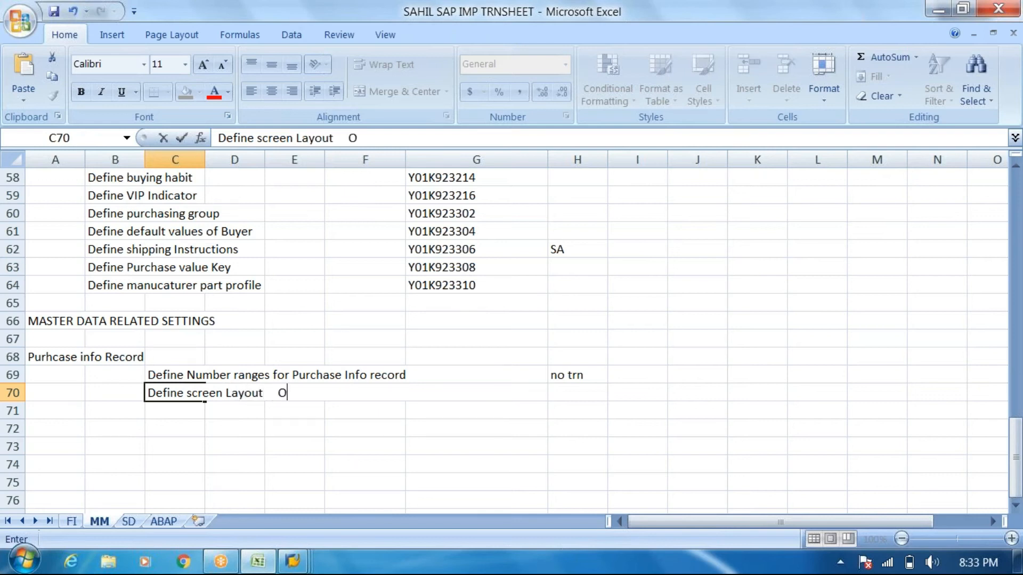
text(nlyat)
key(BackSpace)
key(BackSpace)
text(T CODE   ME11)
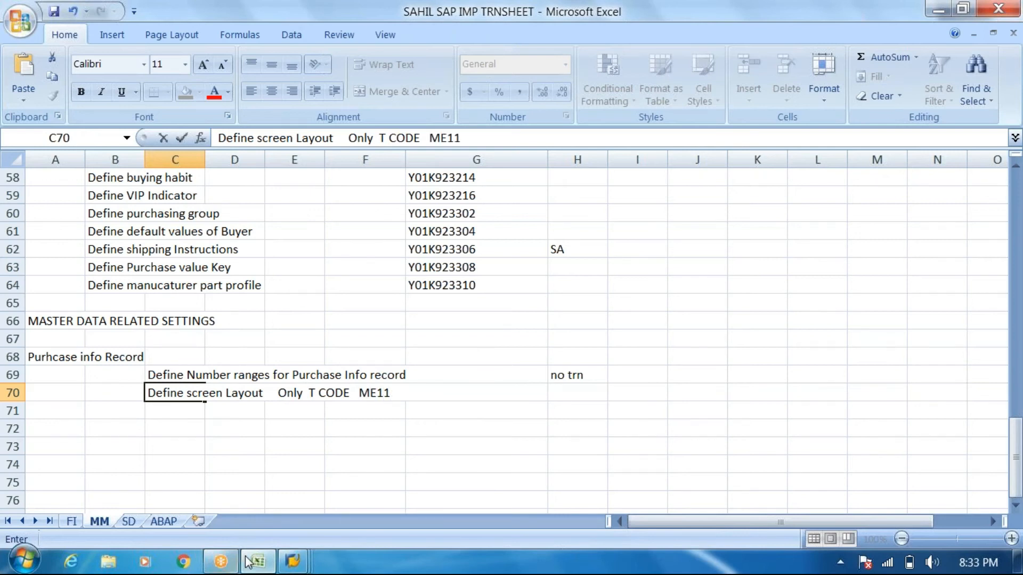
- Switch back to SAP, reopen Define Screen Layout to check the ME11 entry, and return to the IMG structure
click(250, 562)
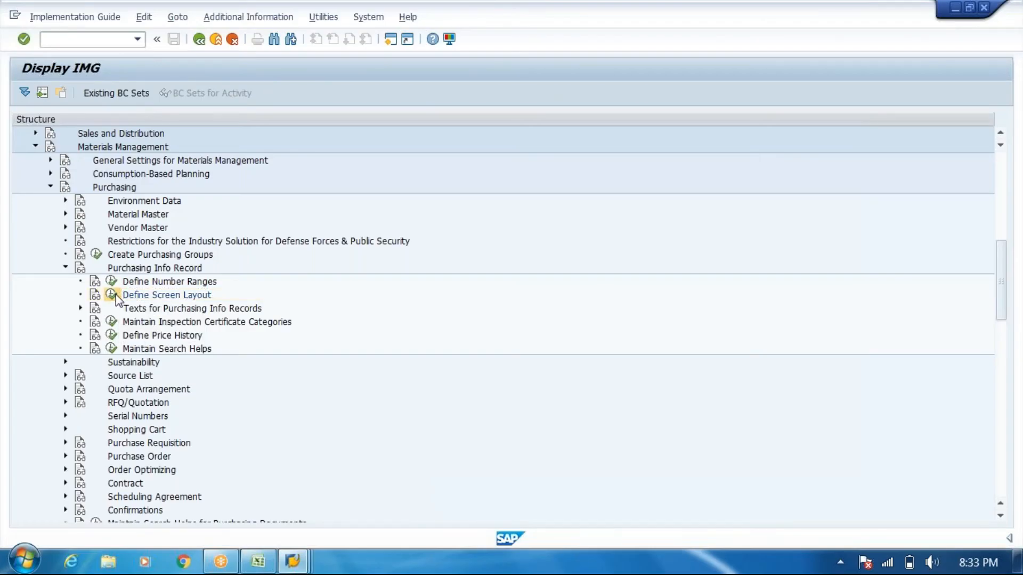
click(115, 295)
drag(55, 154, 26, 152)
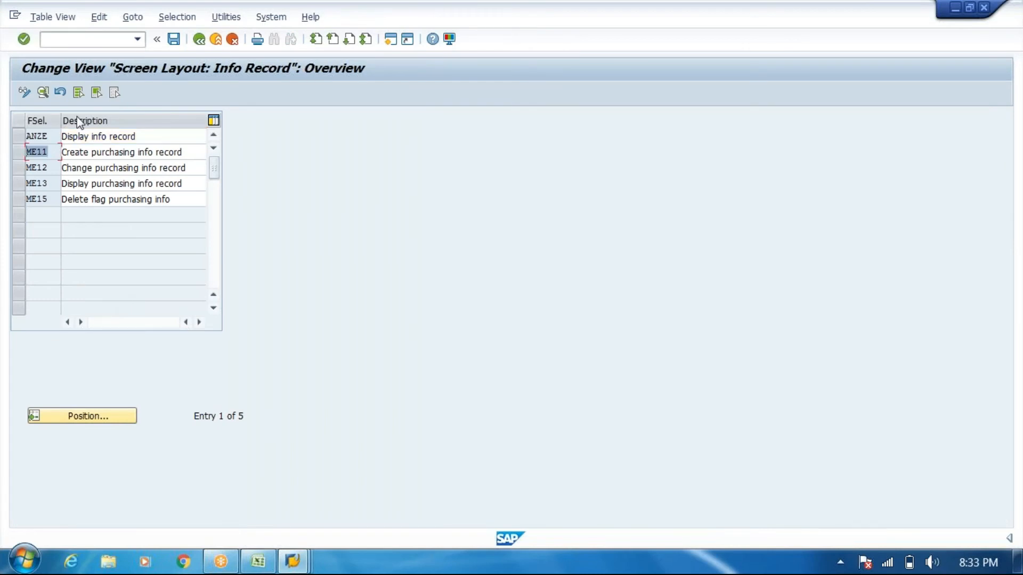
click(201, 41)
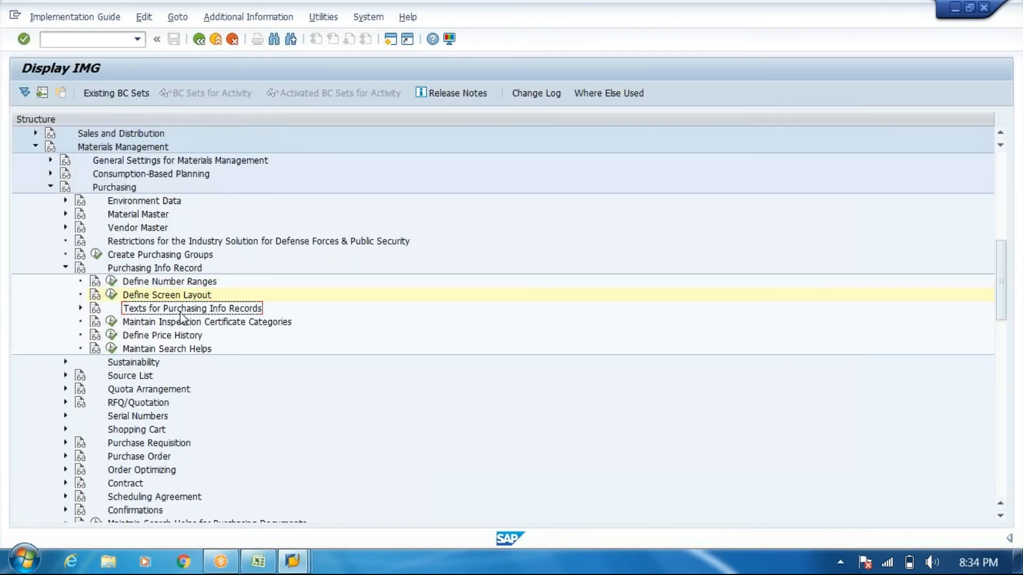
- Expand Texts for Purchasing Info Records and open Define Texts, accepting the cross-client caution
click(80, 308)
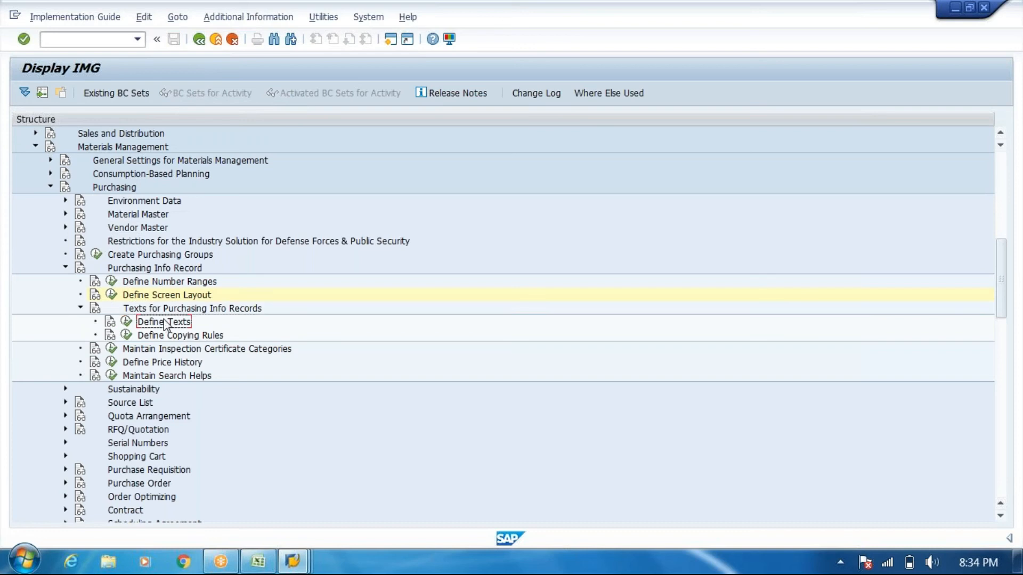
click(180, 336)
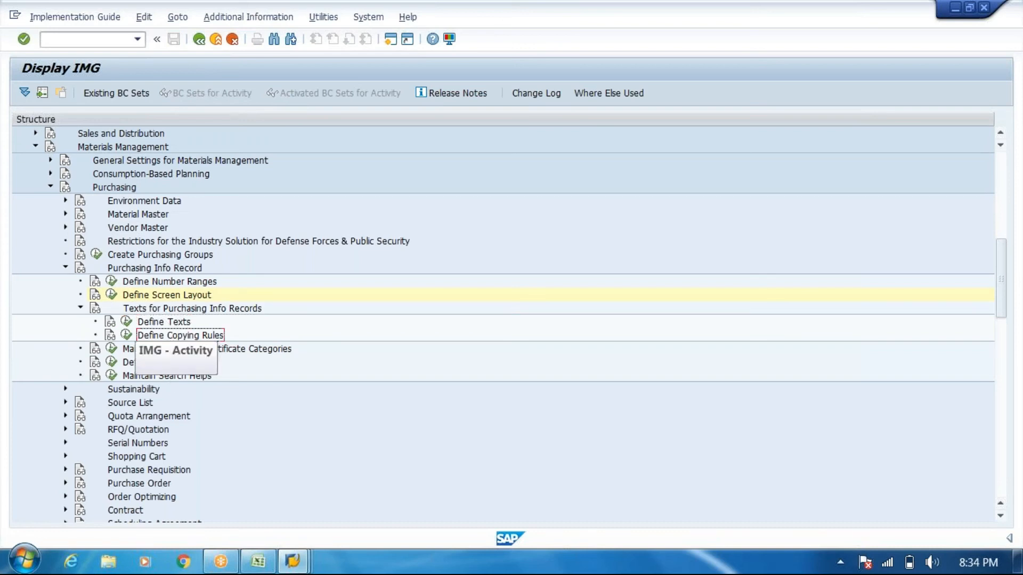
click(126, 322)
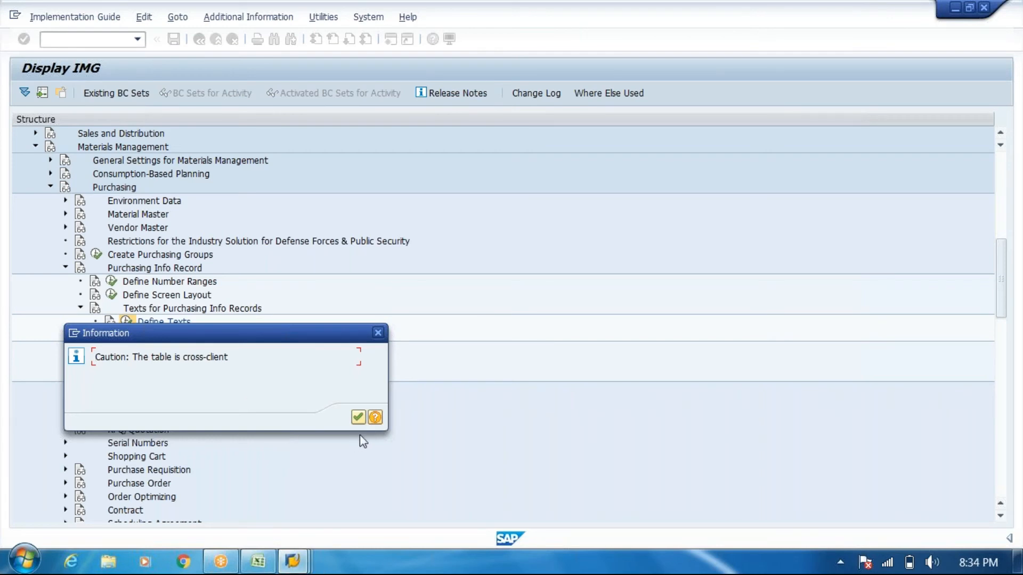
click(358, 419)
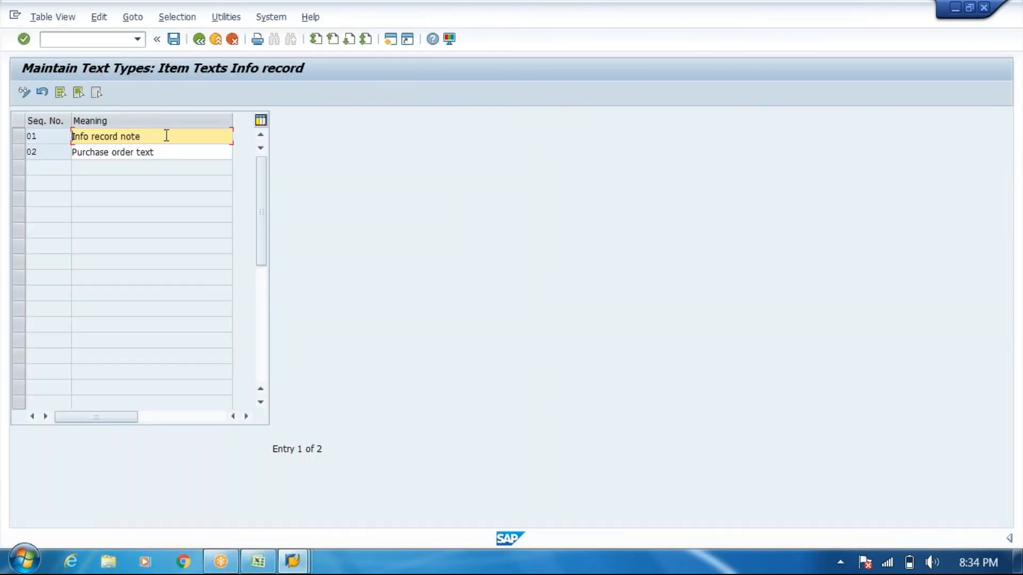
- Examine the text types "Info record note" and "Purchase order text", and return to the IMG structure
drag(167, 135, 4, 139)
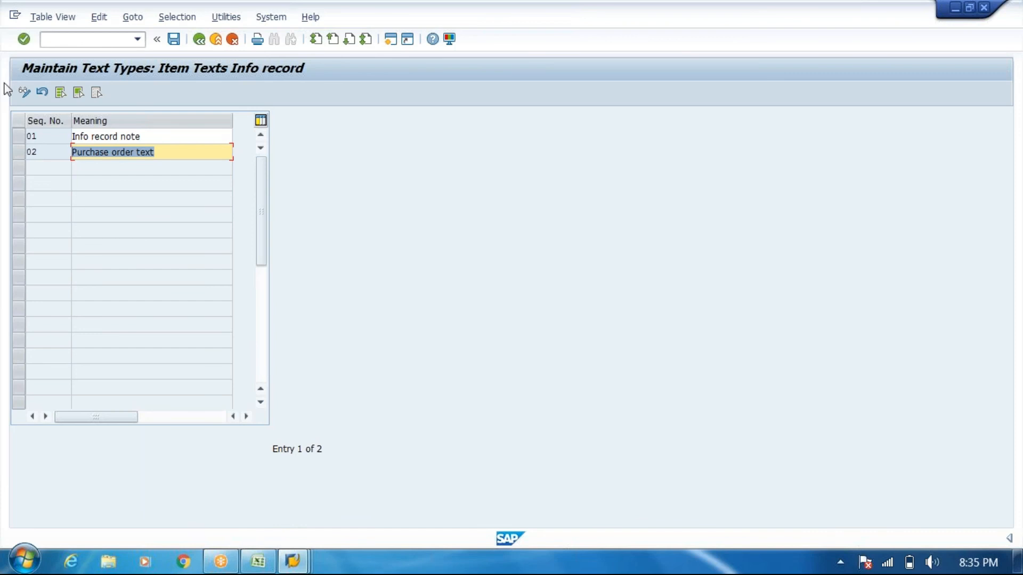
click(160, 134)
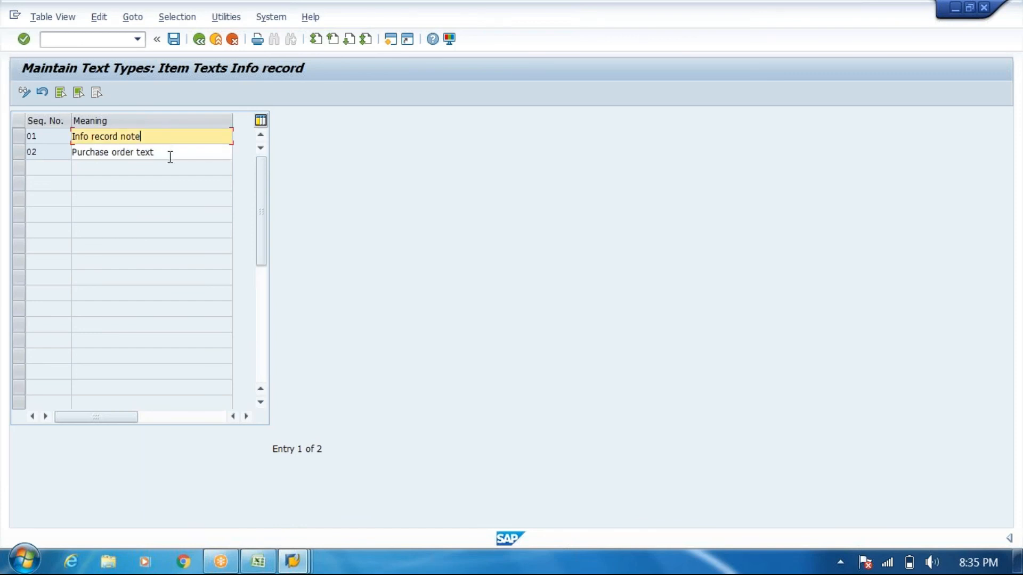
click(167, 153)
click(199, 42)
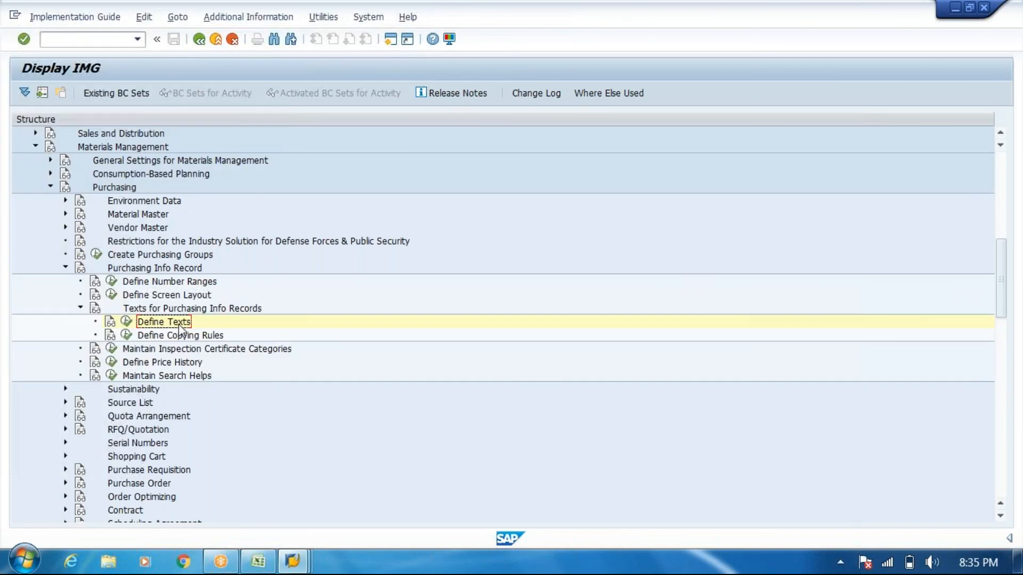
- Open Define Copying Rules, view the text linkages of the "Info record note" text type, and return to the IMG structure
click(121, 337)
click(119, 336)
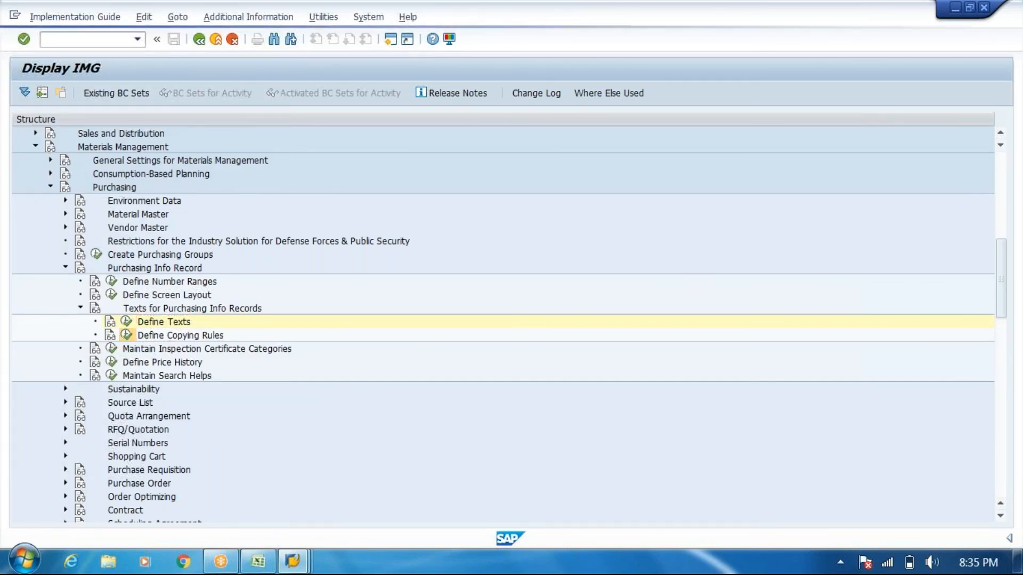
drag(302, 136, 7, 114)
click(160, 137)
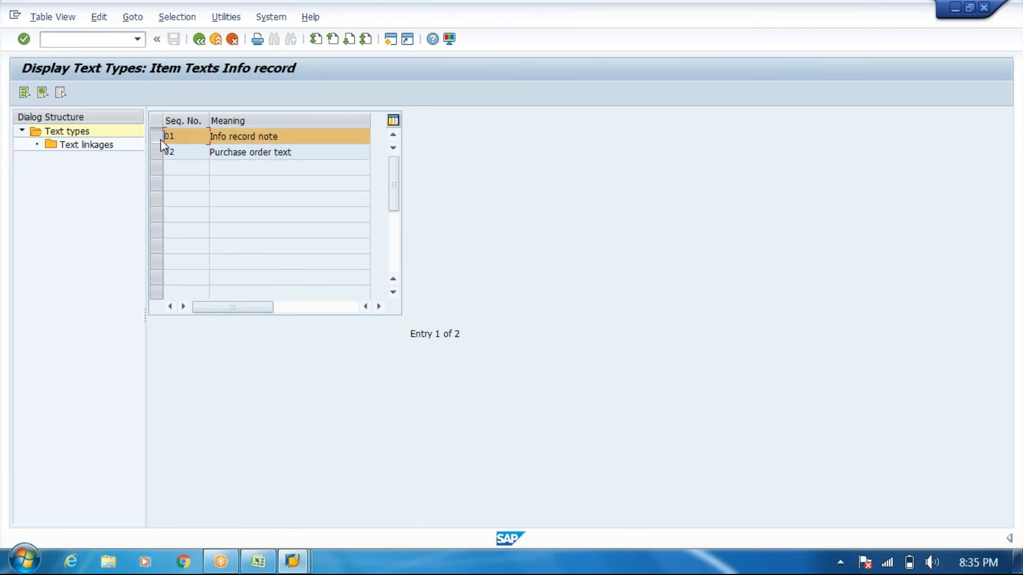
double_click(102, 148)
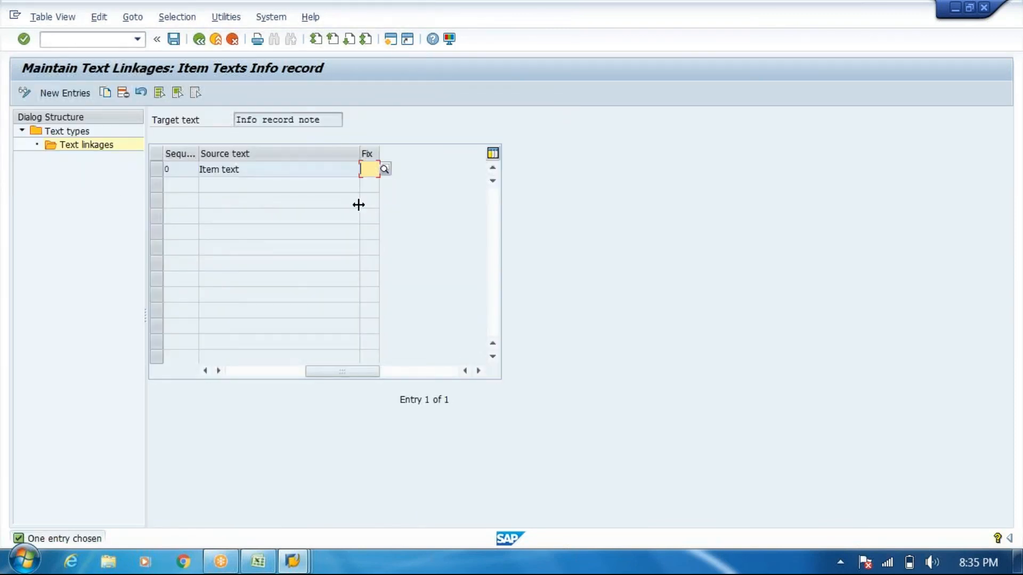
click(200, 39)
click(199, 39)
click(170, 321)
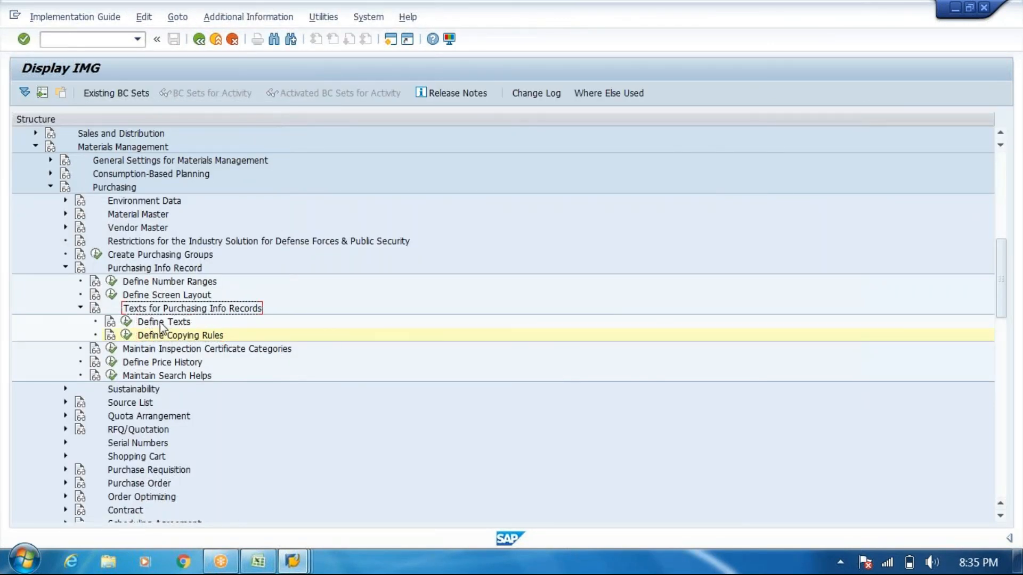
click(161, 336)
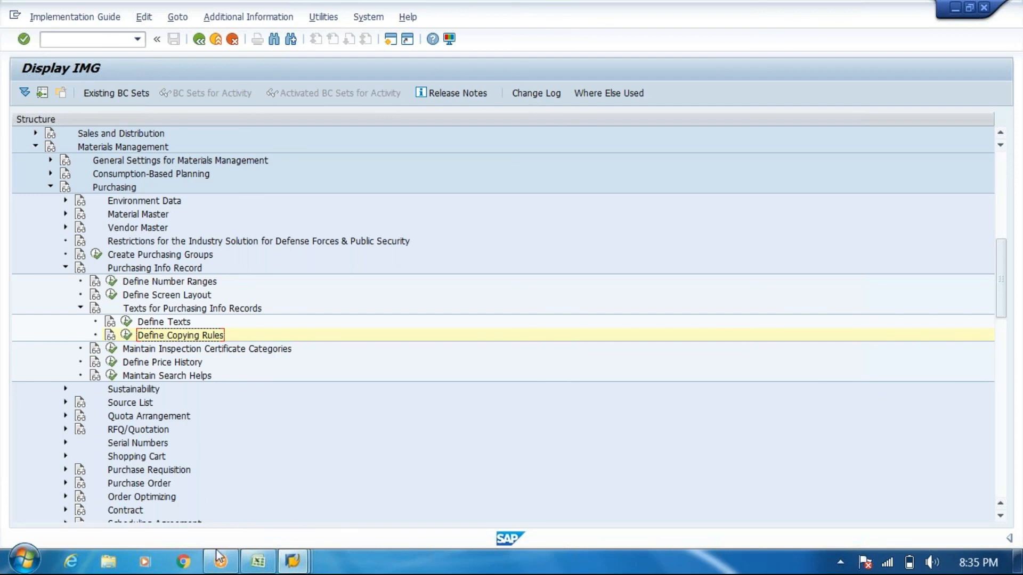
- Switch to the Excel transport sheet and enter "Text for purhcase Info record" in C71
click(255, 567)
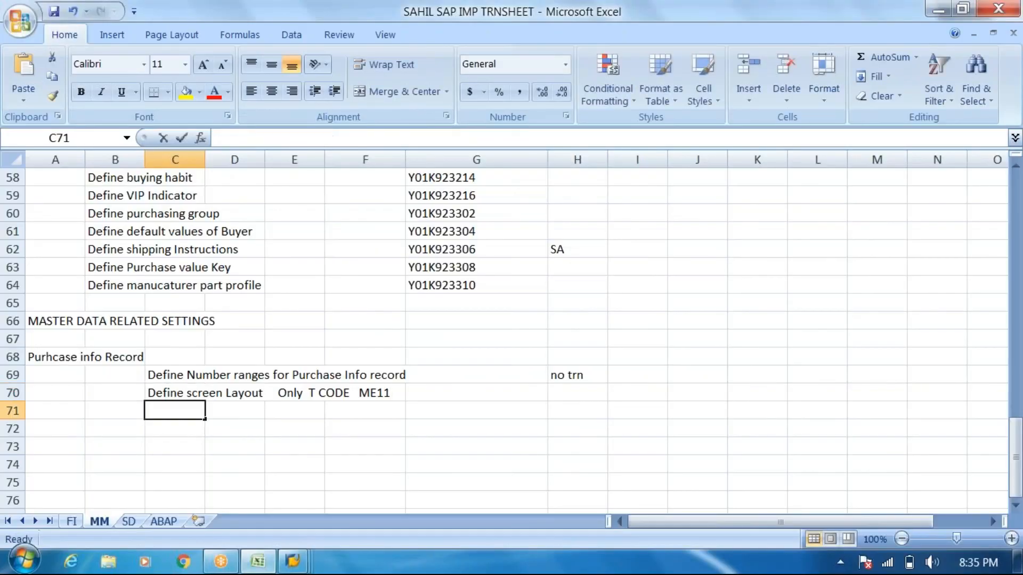
text(Tex)
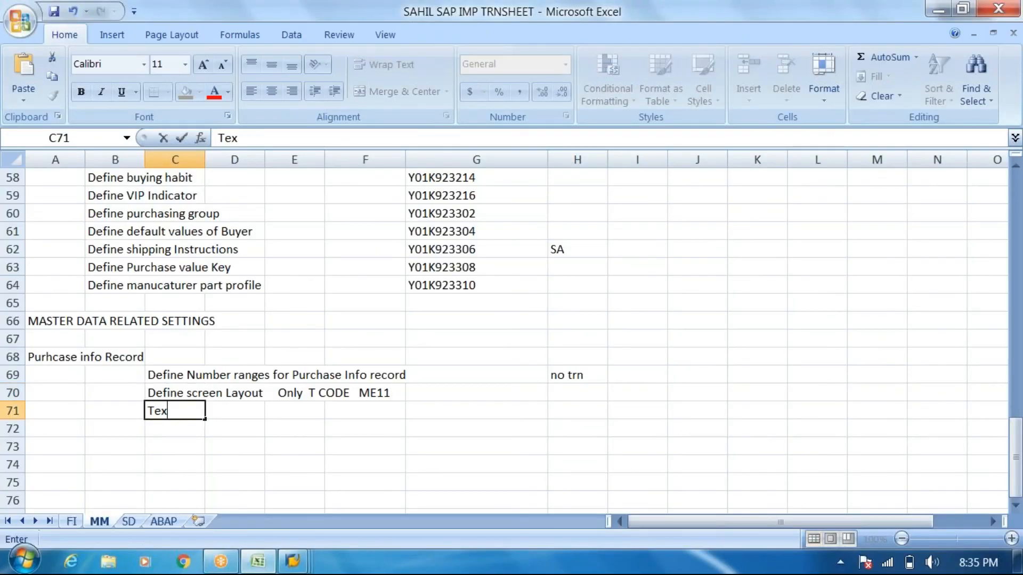
text(t for )
text(pru)
key(BackSpace)
key(BackSpace)
text(urhcase Info record   )
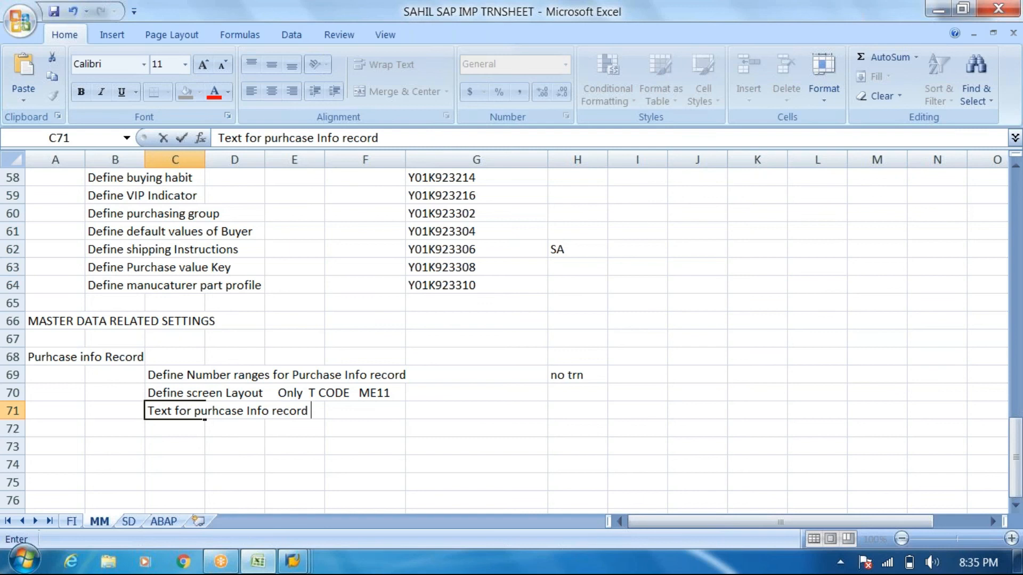
- Extend the C71 entry with the note "client level settings means applicable for all plants" and commit it
text(client level settings mea)
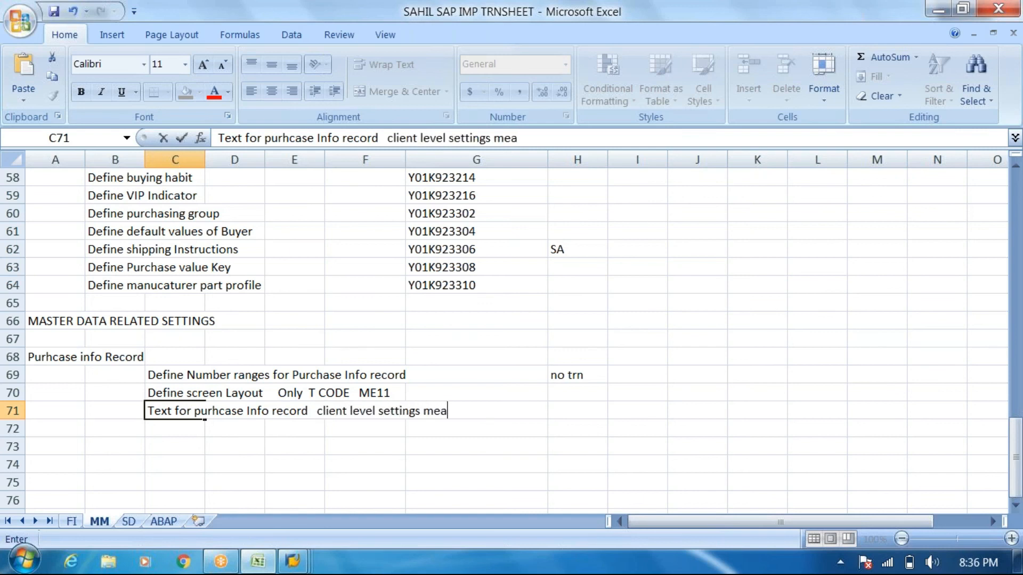
text(ns applicatb)
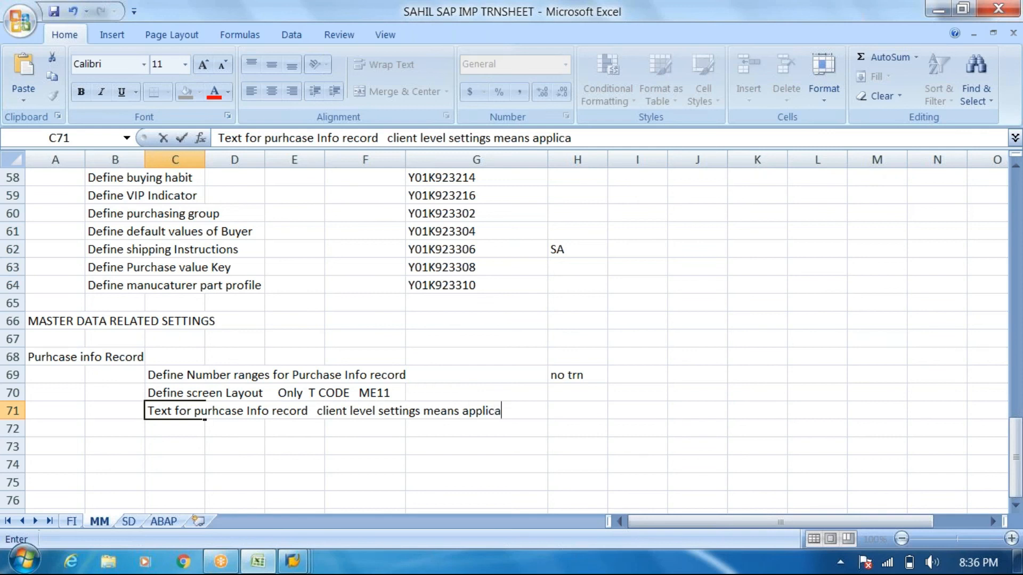
key(BackSpace)
key(BackSpace)
text(ble for all )
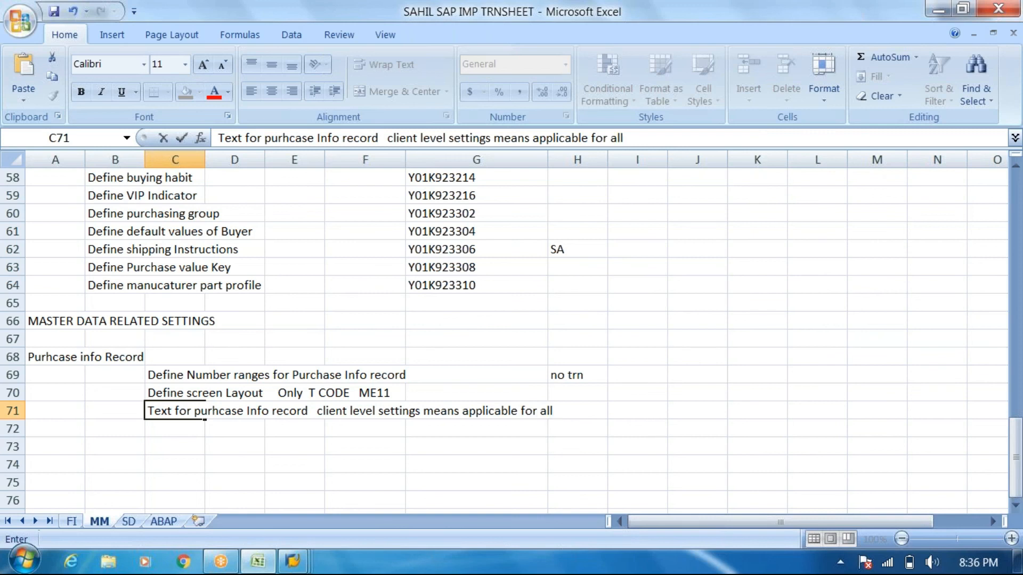
text(palnts)
key(BackSpace)
key(BackSpace)
key(BackSpace)
key(BackSpace)
key(BackSpace)
text(lants)
click(210, 462)
- Highlight the full text of the C71 entry for review, leave the cell, and switch back to the SAP IMG structure
click(152, 413)
double_click(152, 412)
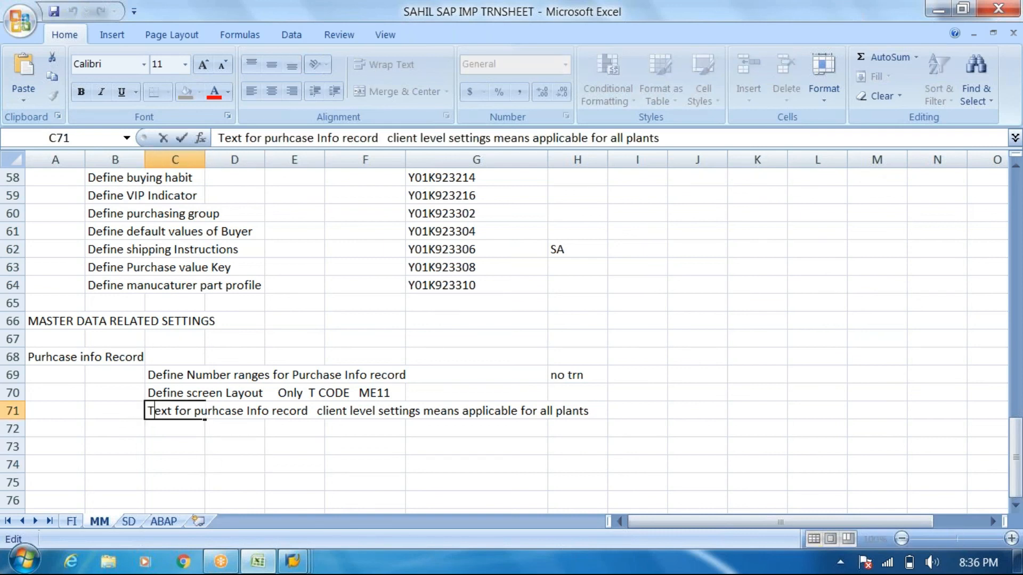
drag(148, 413, 632, 474)
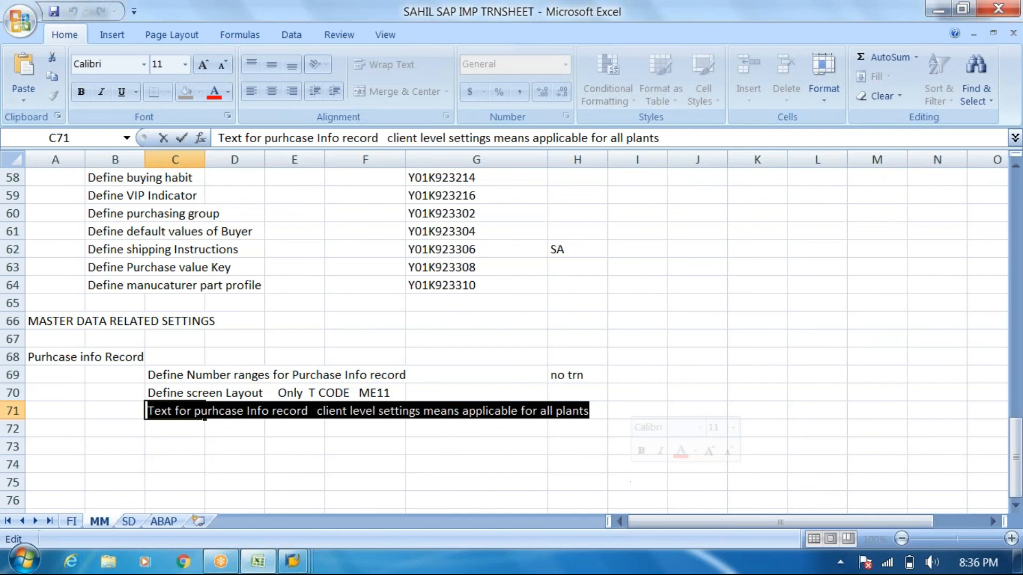
click(551, 482)
click(260, 563)
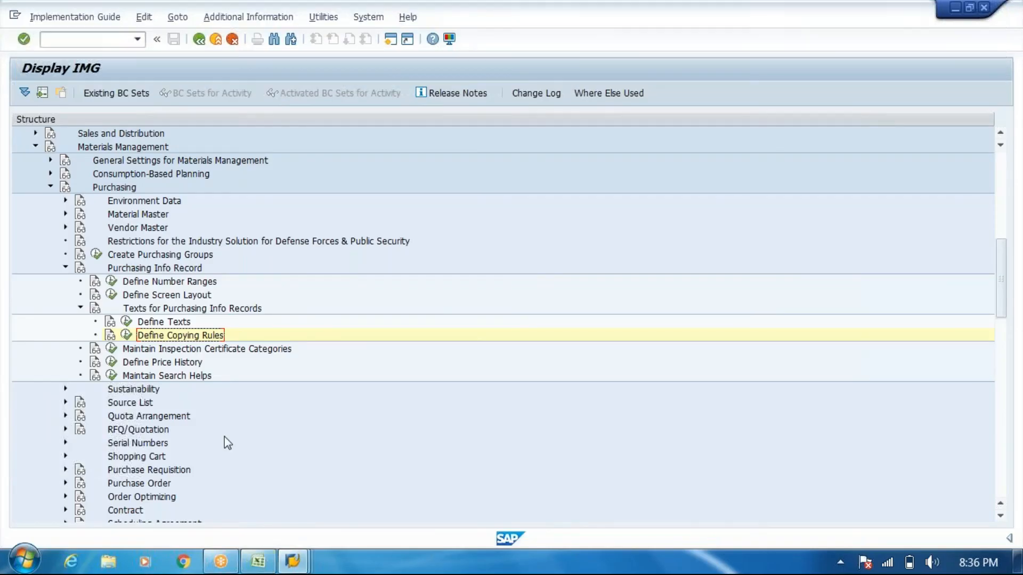